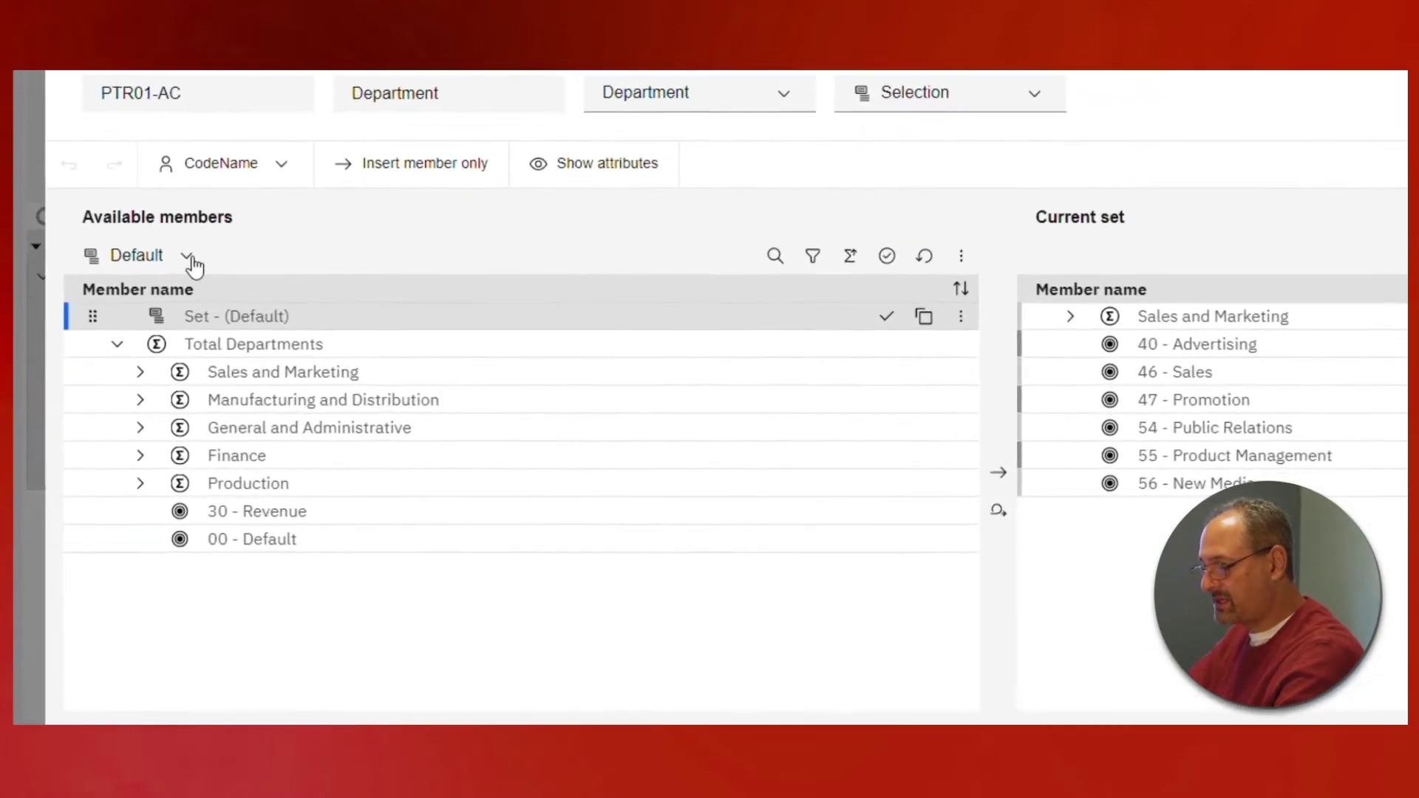
Switch the Department available members from the Default set to All members.
left_click(167, 281)
left_click(140, 312)
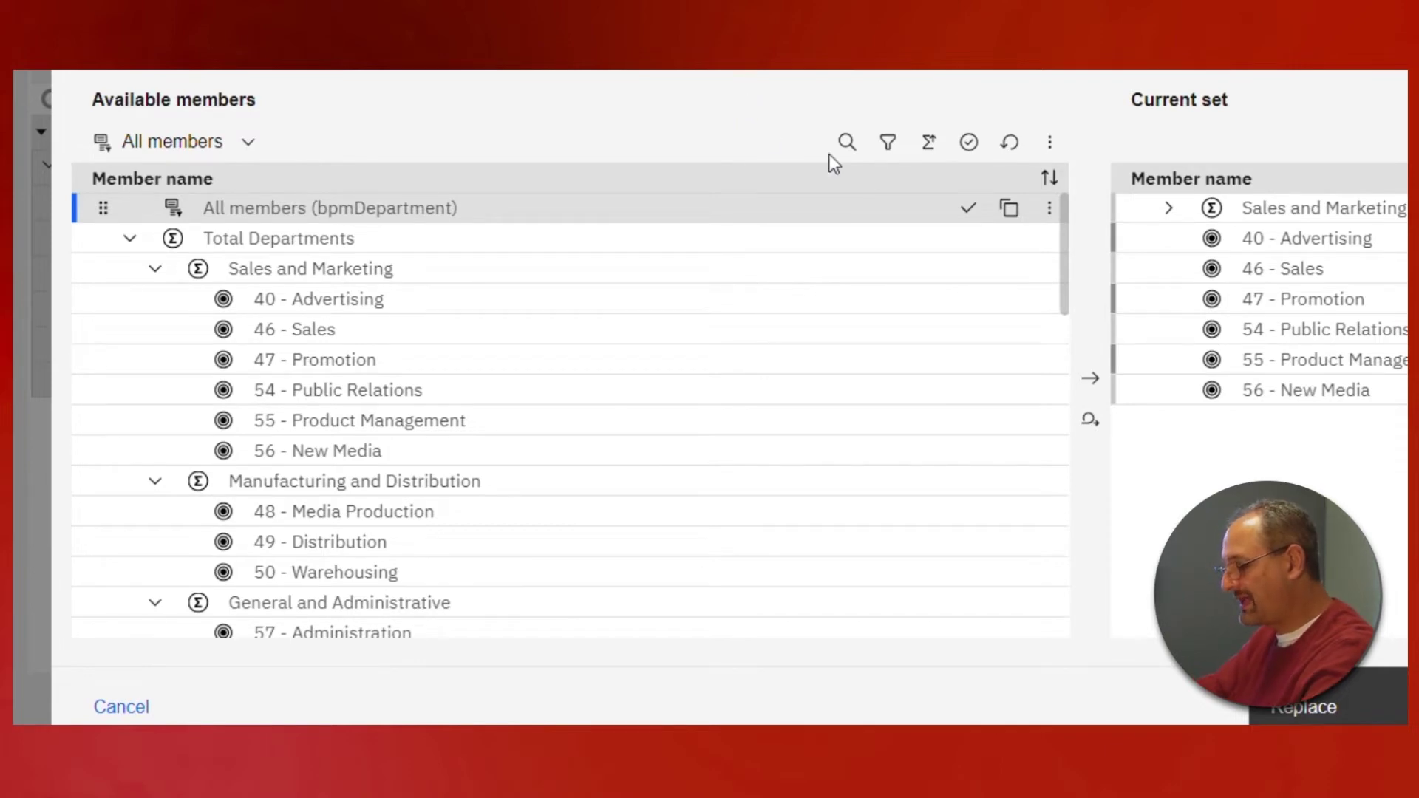
Start an available-members filter on Name with Contains, ready for a keyword.
left_click(889, 145)
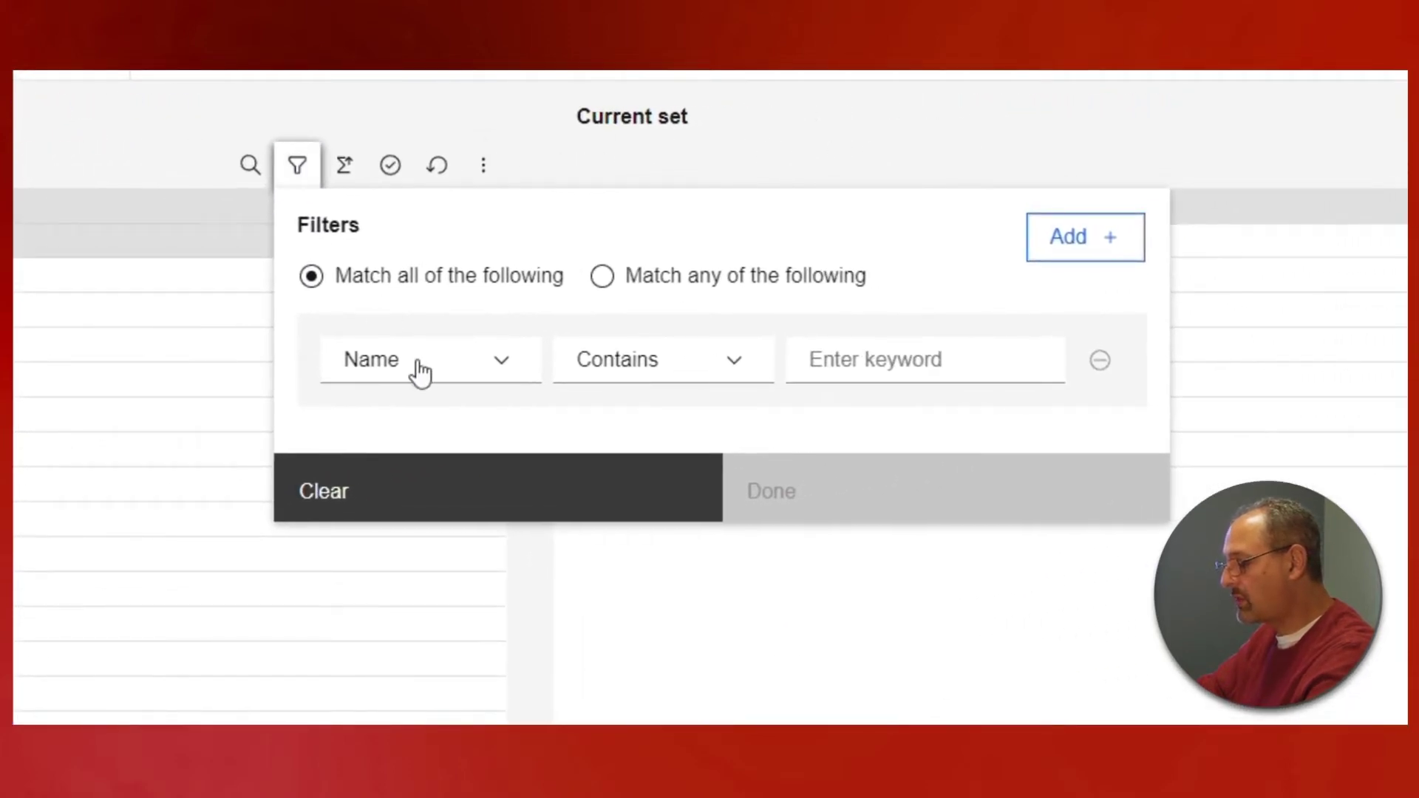
left_click(509, 366)
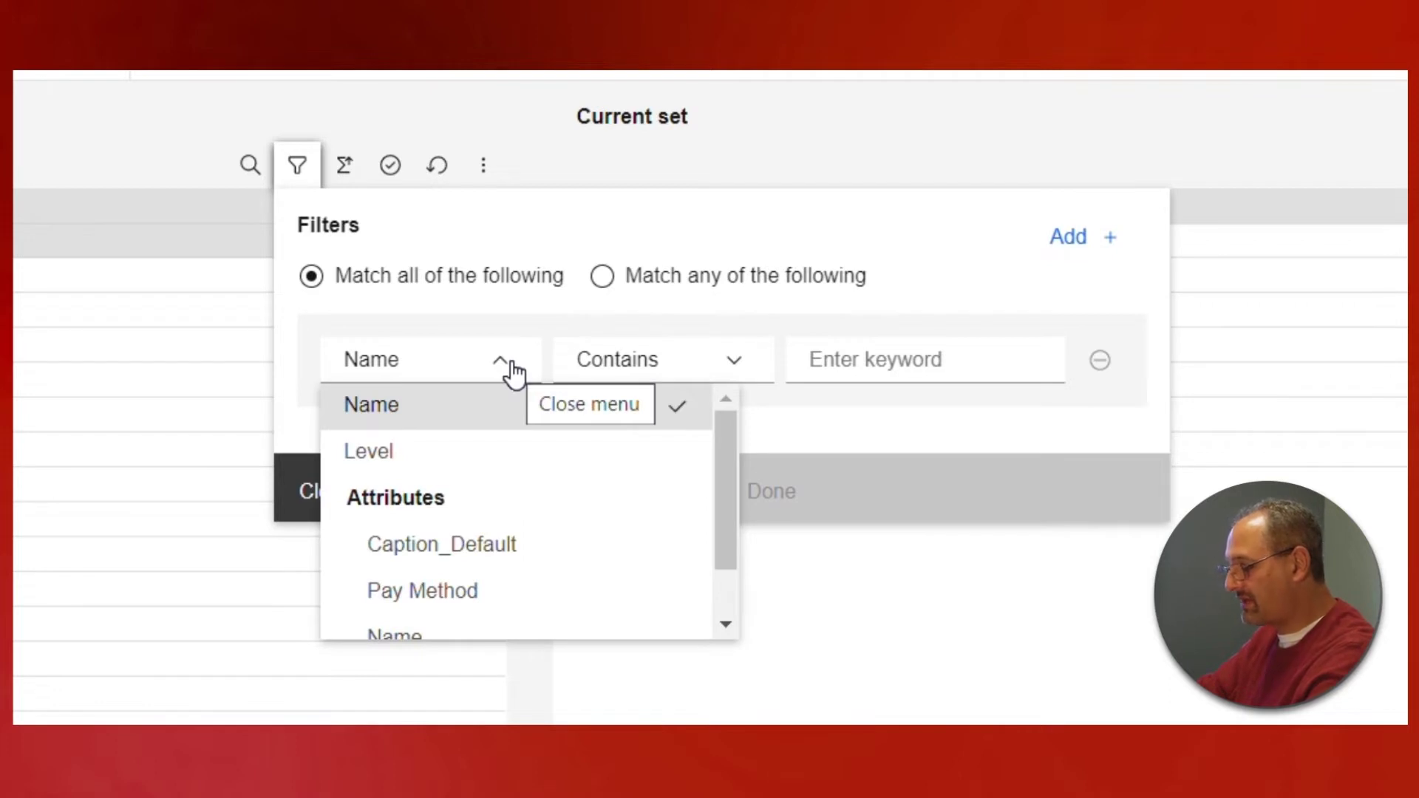
left_click(510, 374)
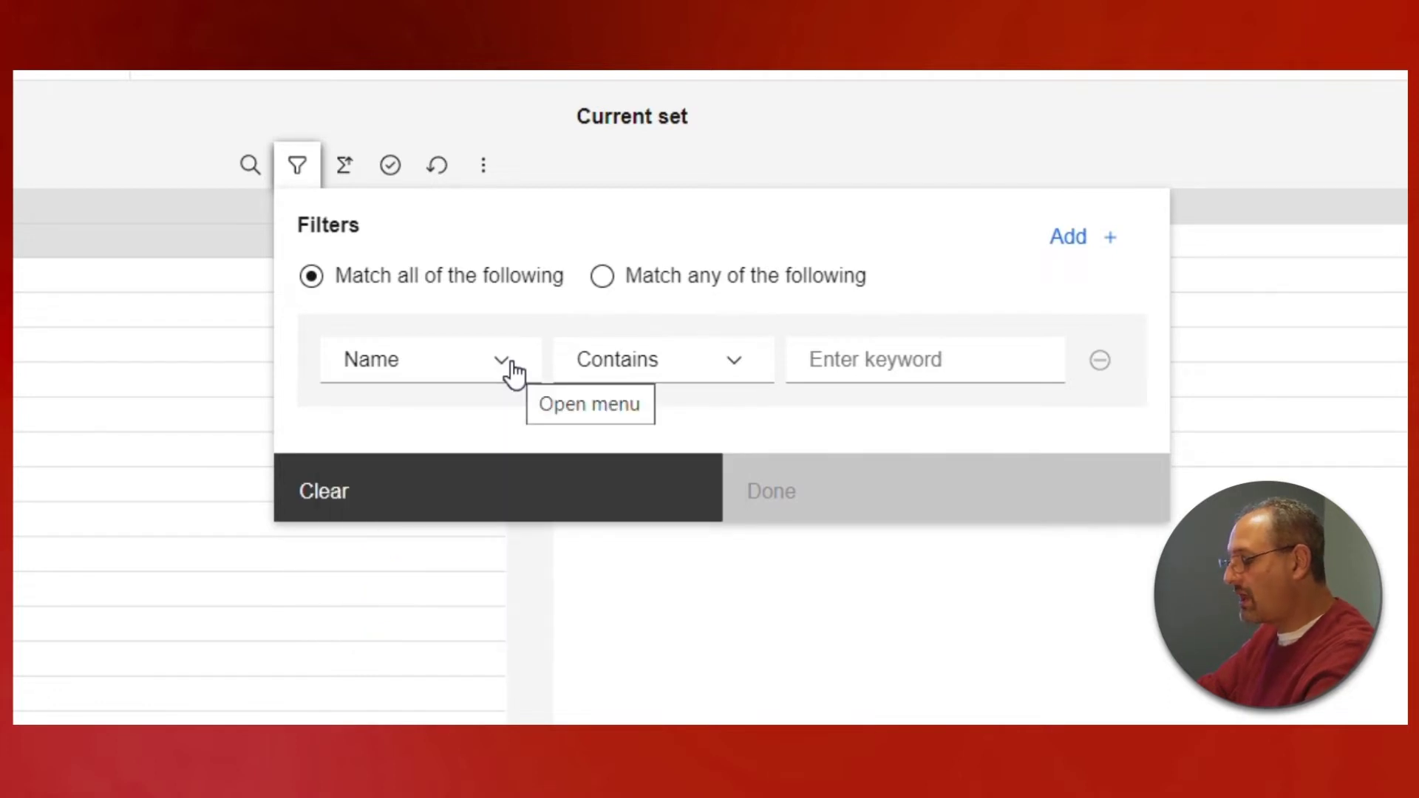
left_click(741, 378)
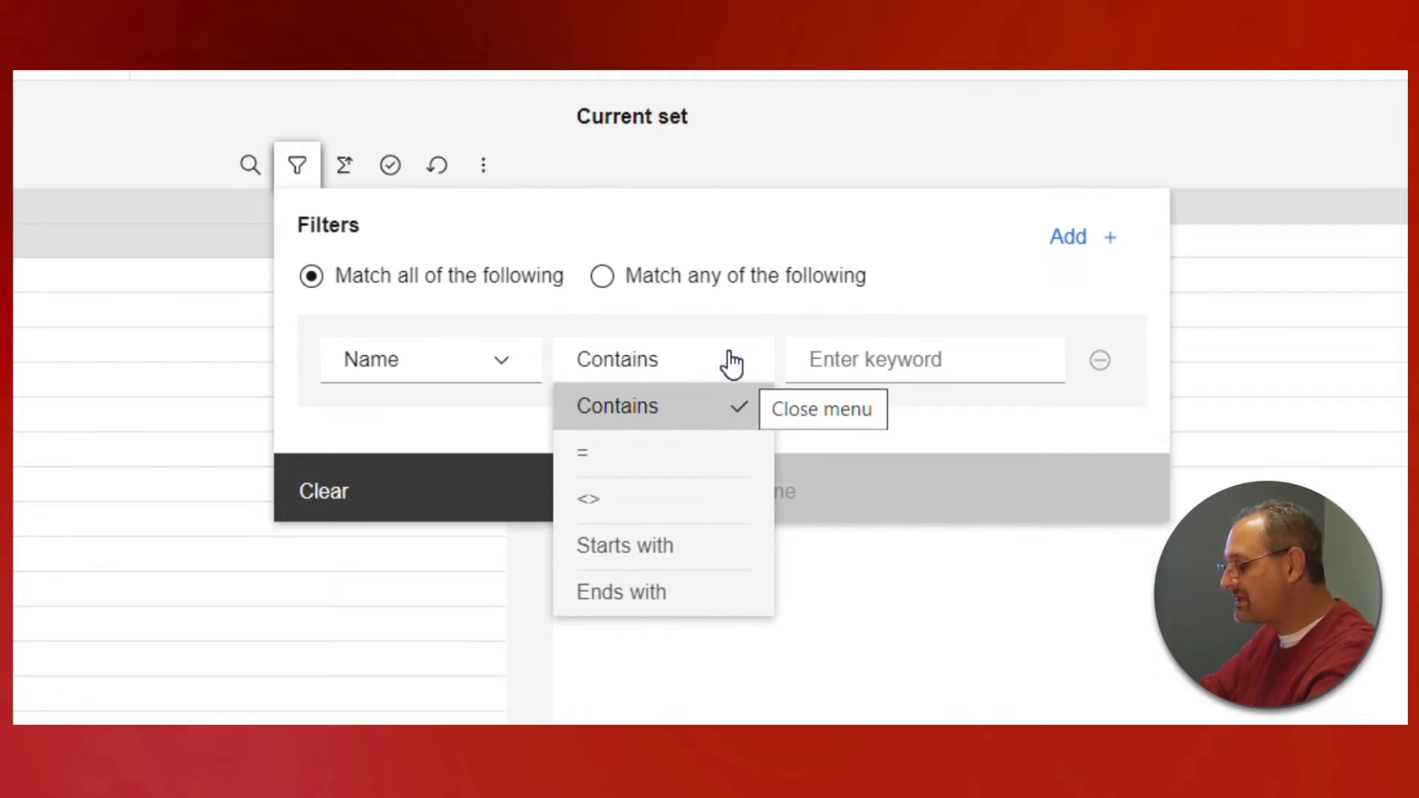
left_click(732, 363)
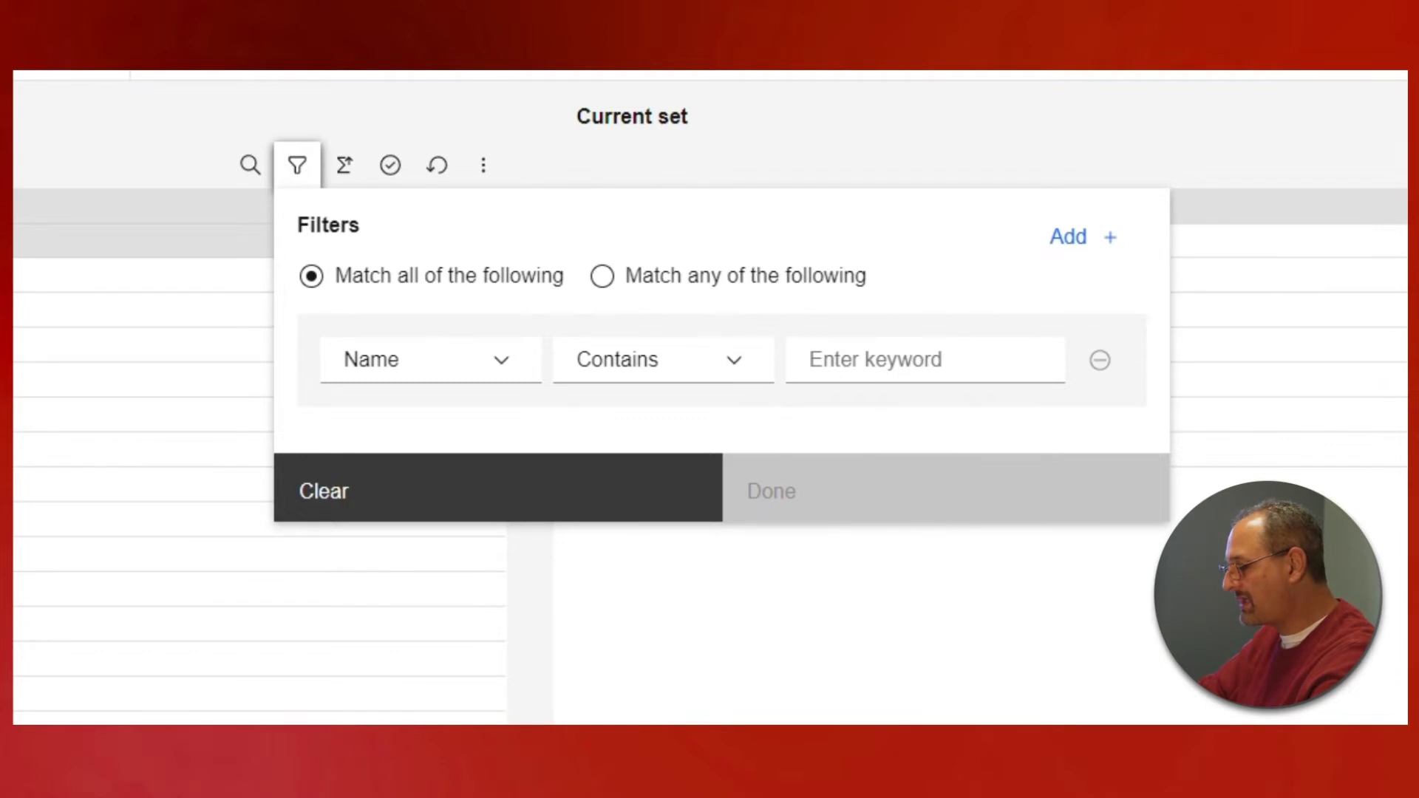
left_click(910, 360)
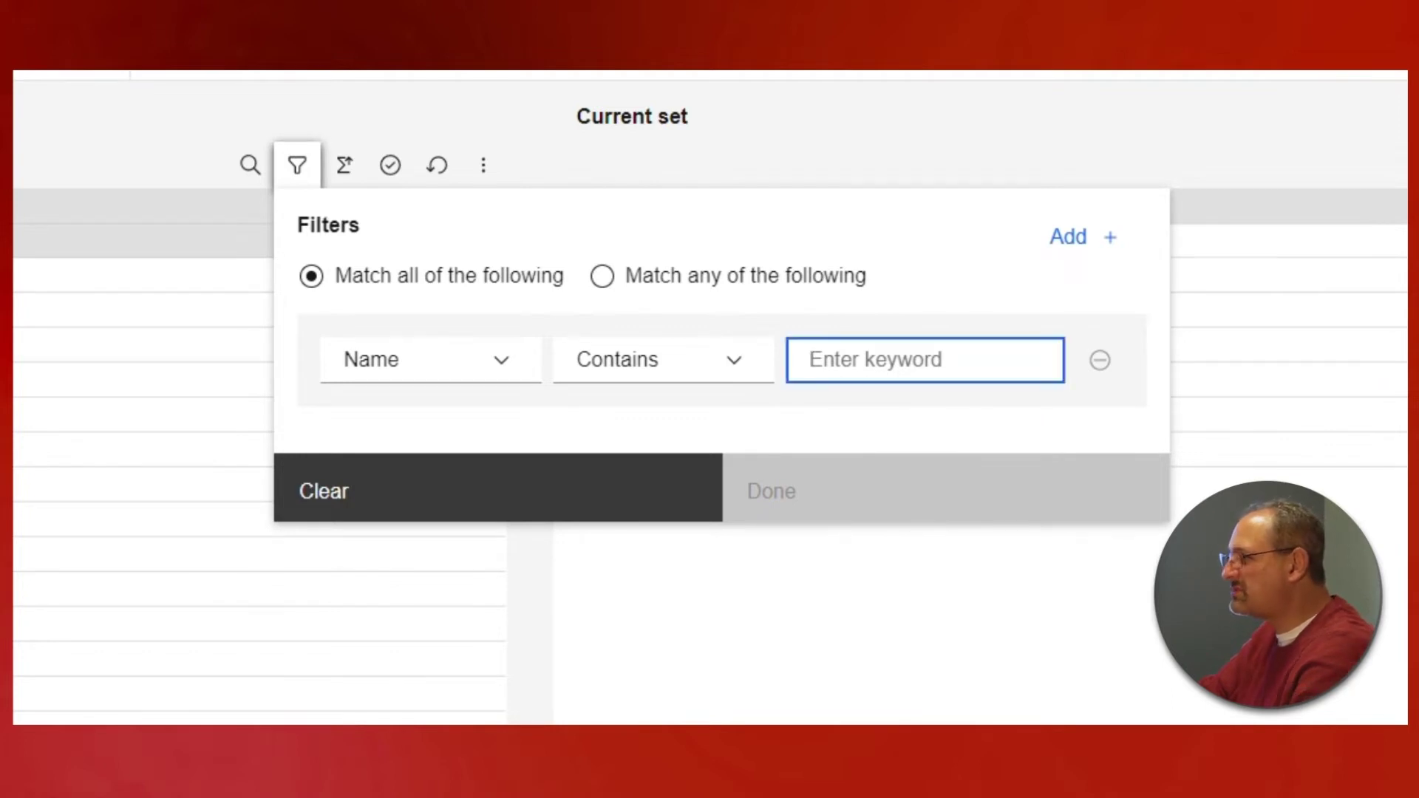
type("medi")
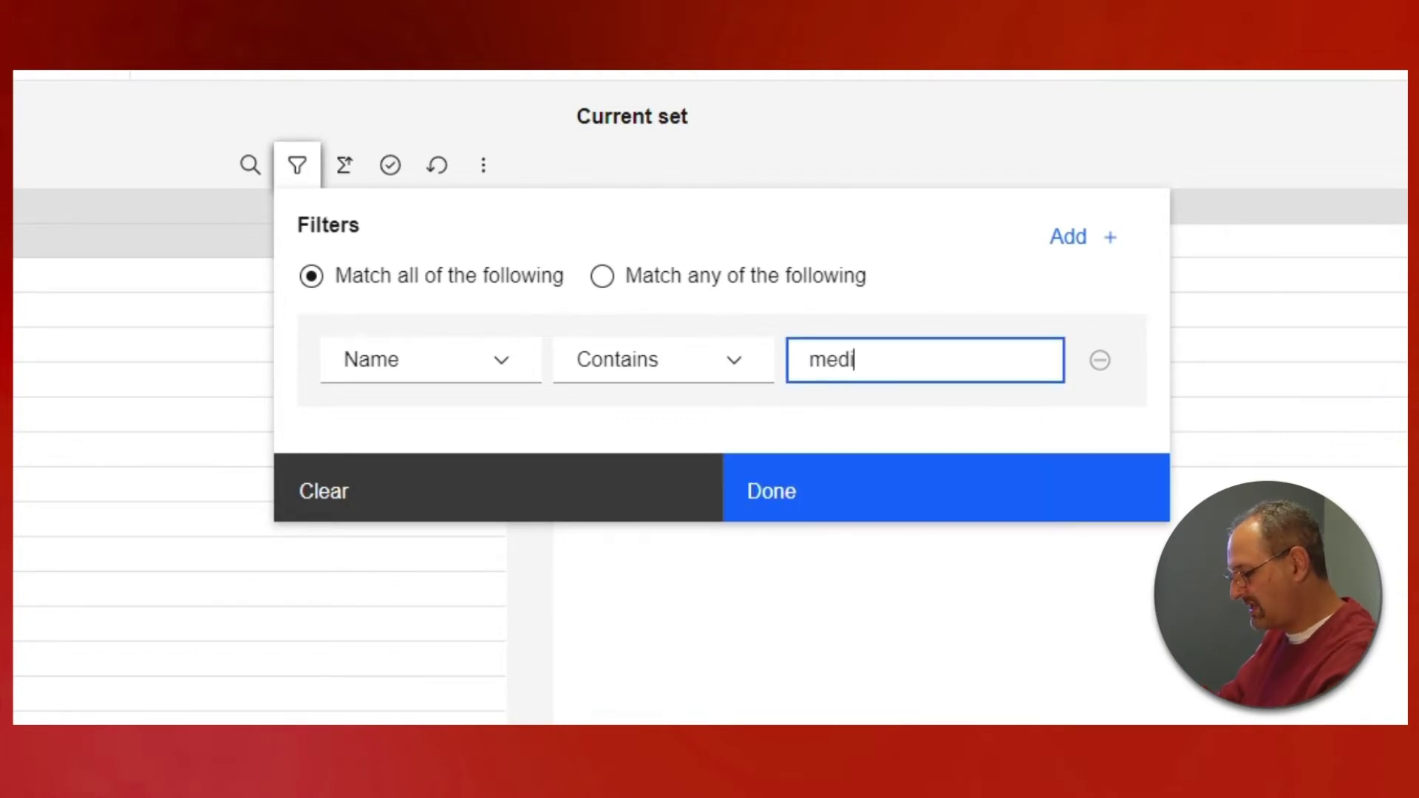
type("a")
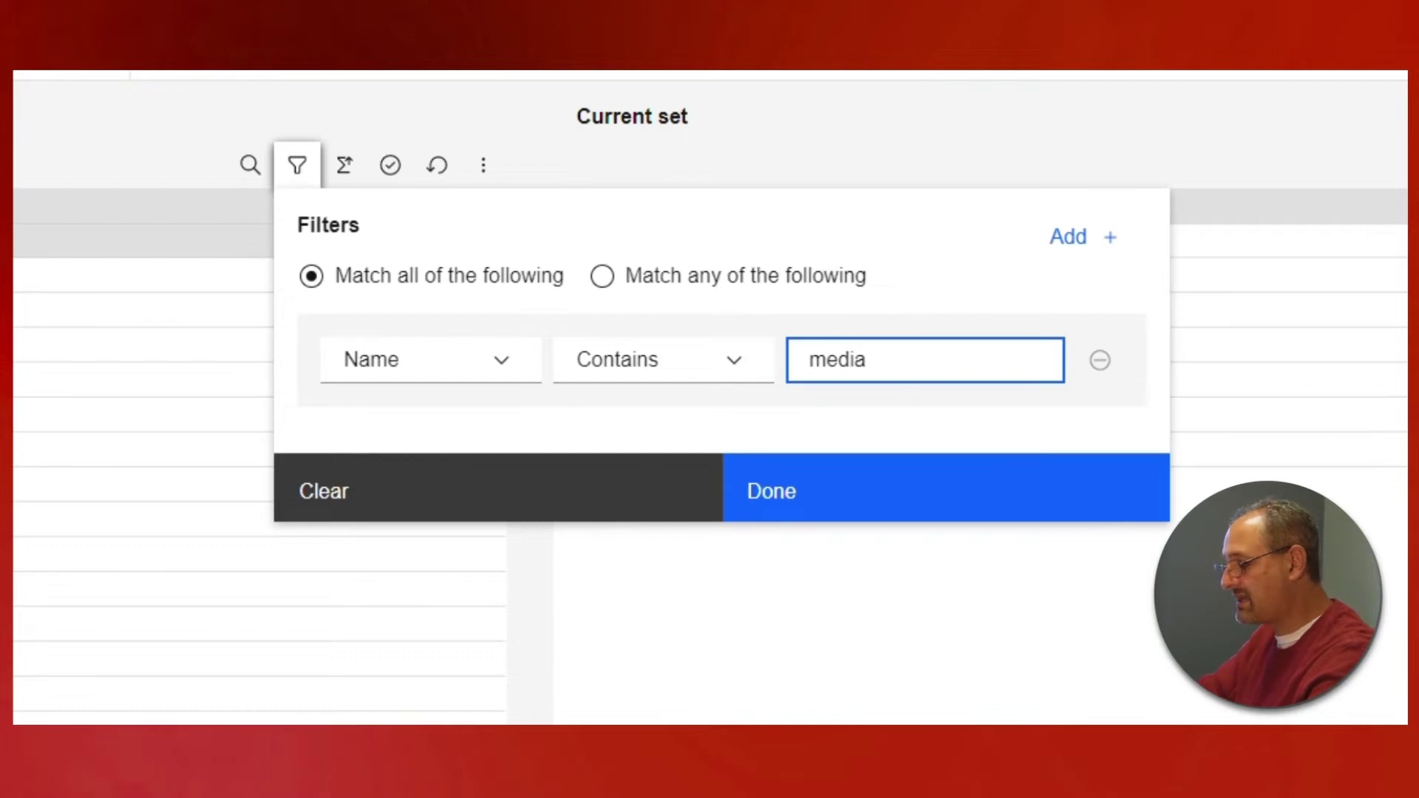
Apply the Name Contains 'media' filter, leaving New Media and Media Production.
left_click(845, 483)
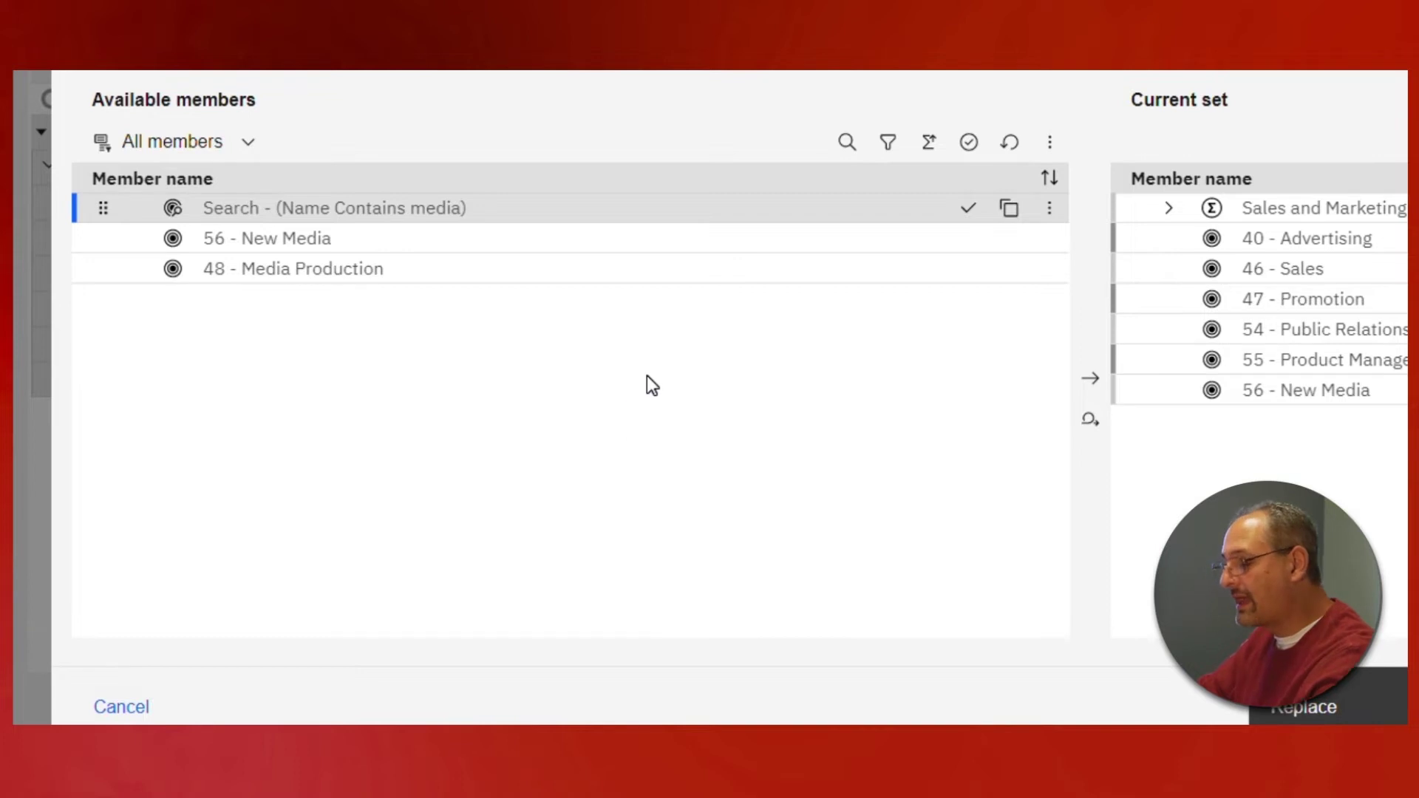
Reset the available-members filters to remove the 'media' condition.
left_click(1020, 152)
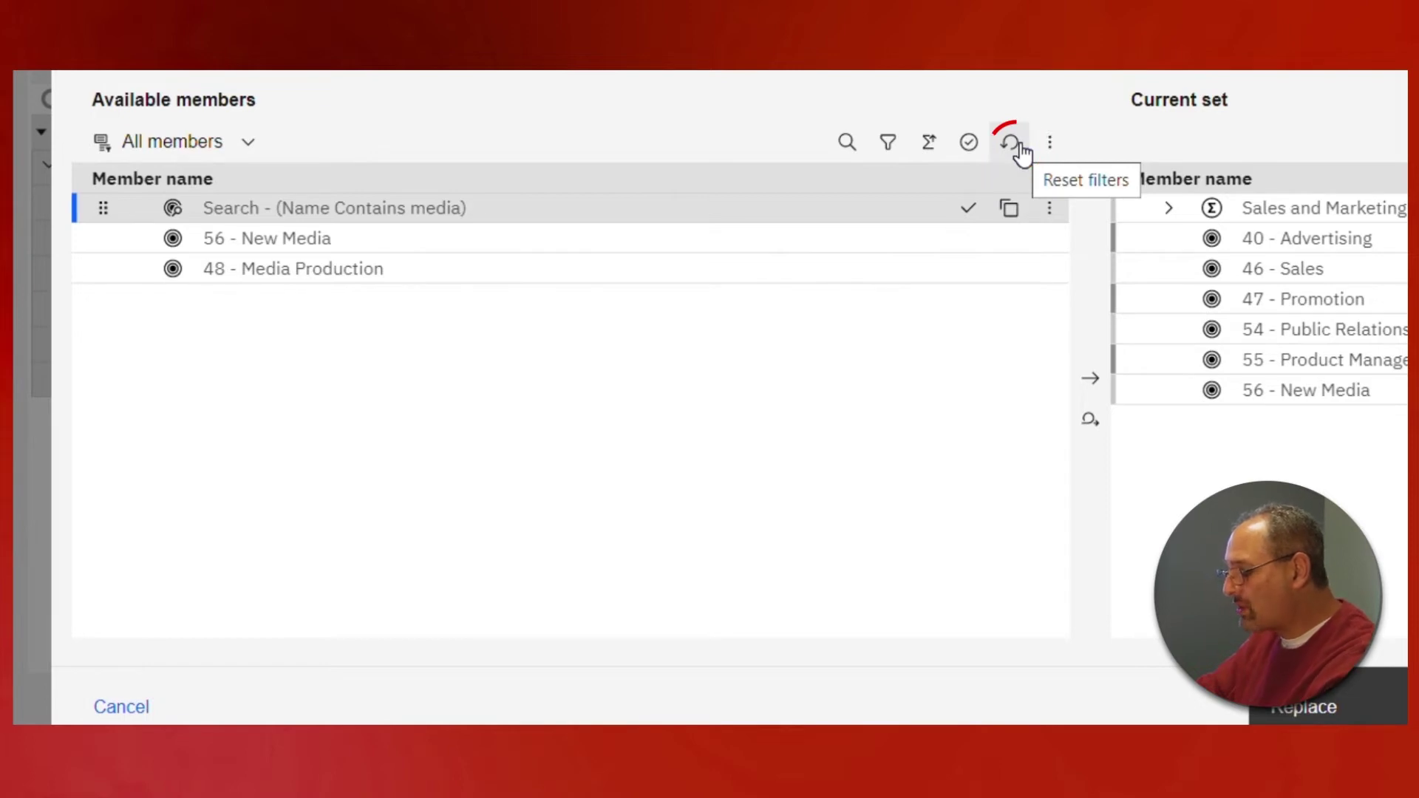
left_click(1009, 144)
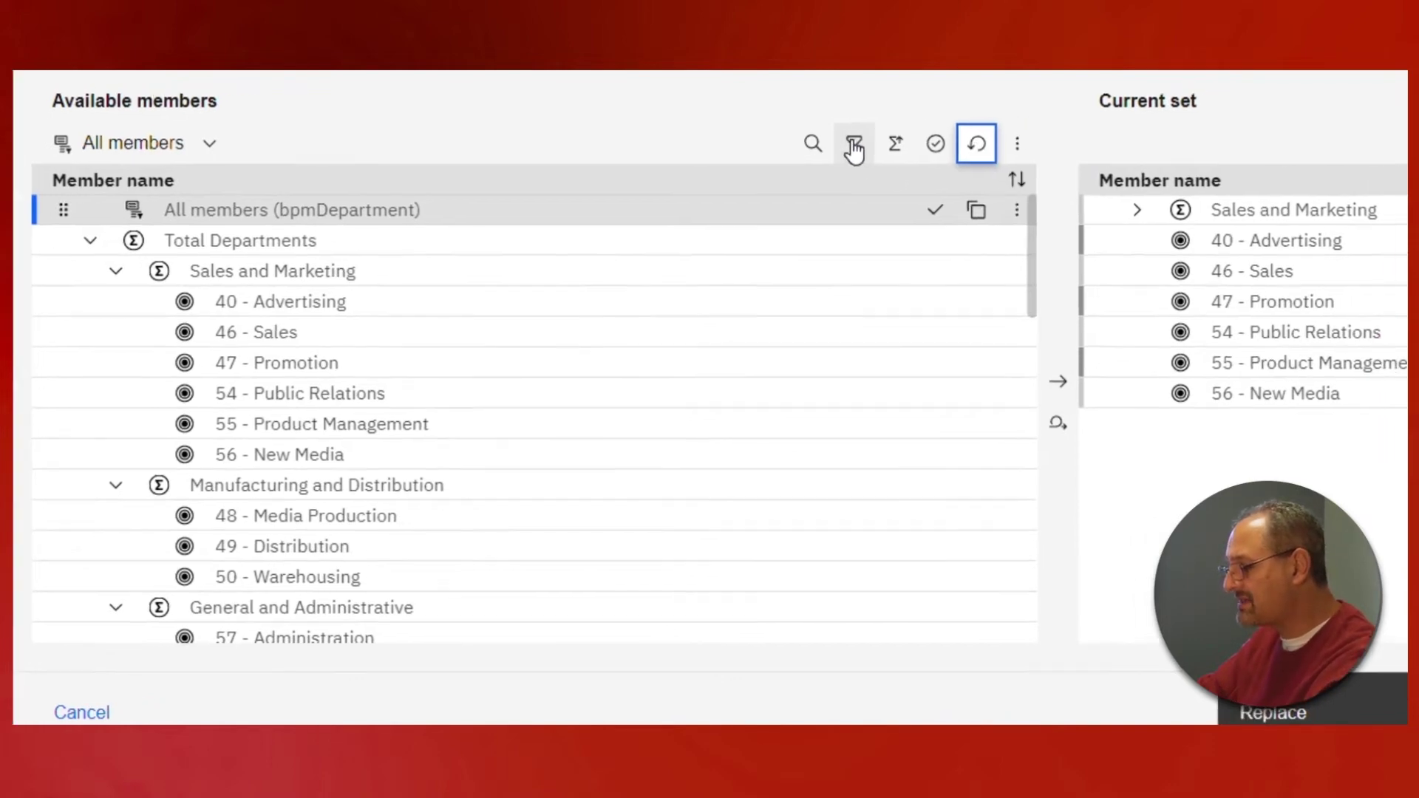
Apply a Name Contains 'new' filter so only 56 - New Media remains.
left_click(297, 167)
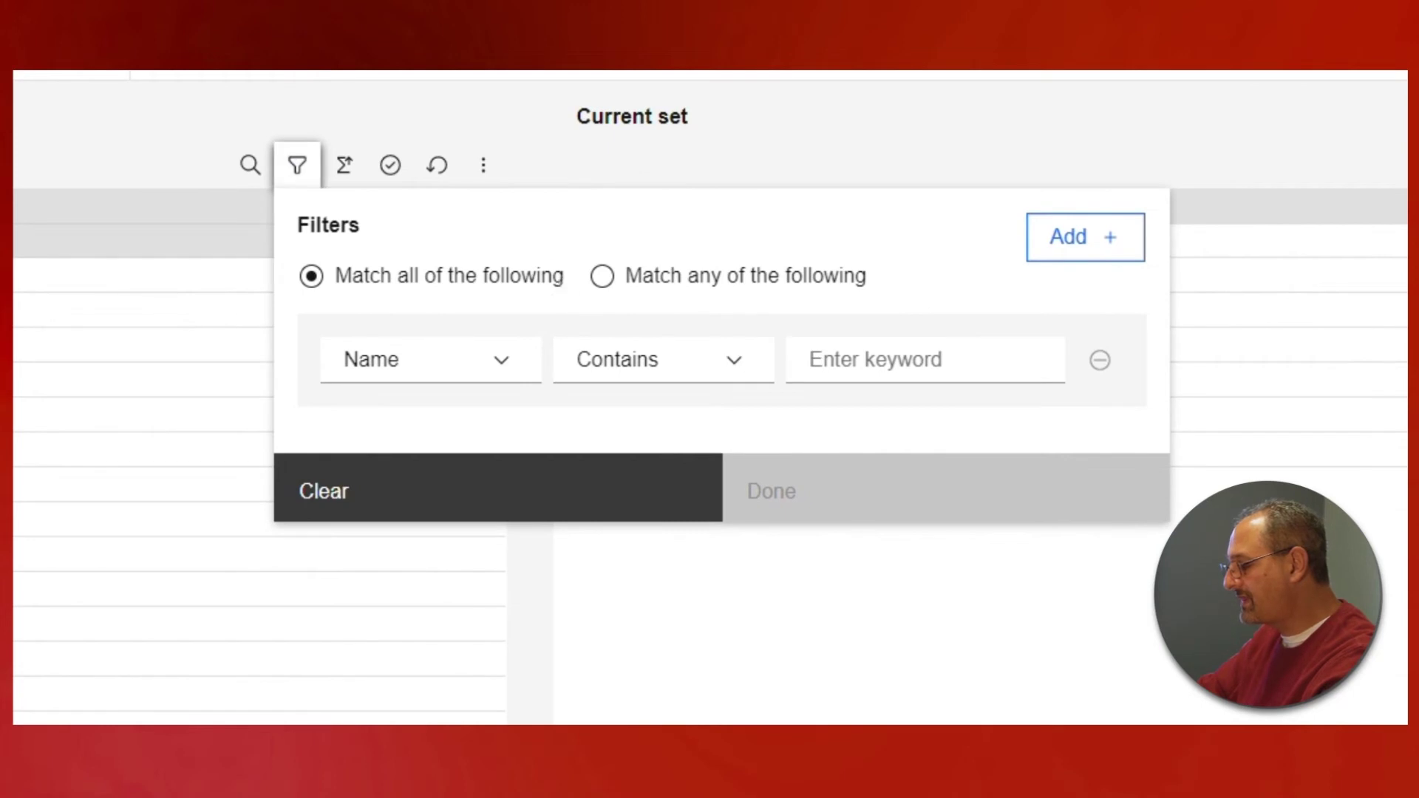
left_click(876, 359)
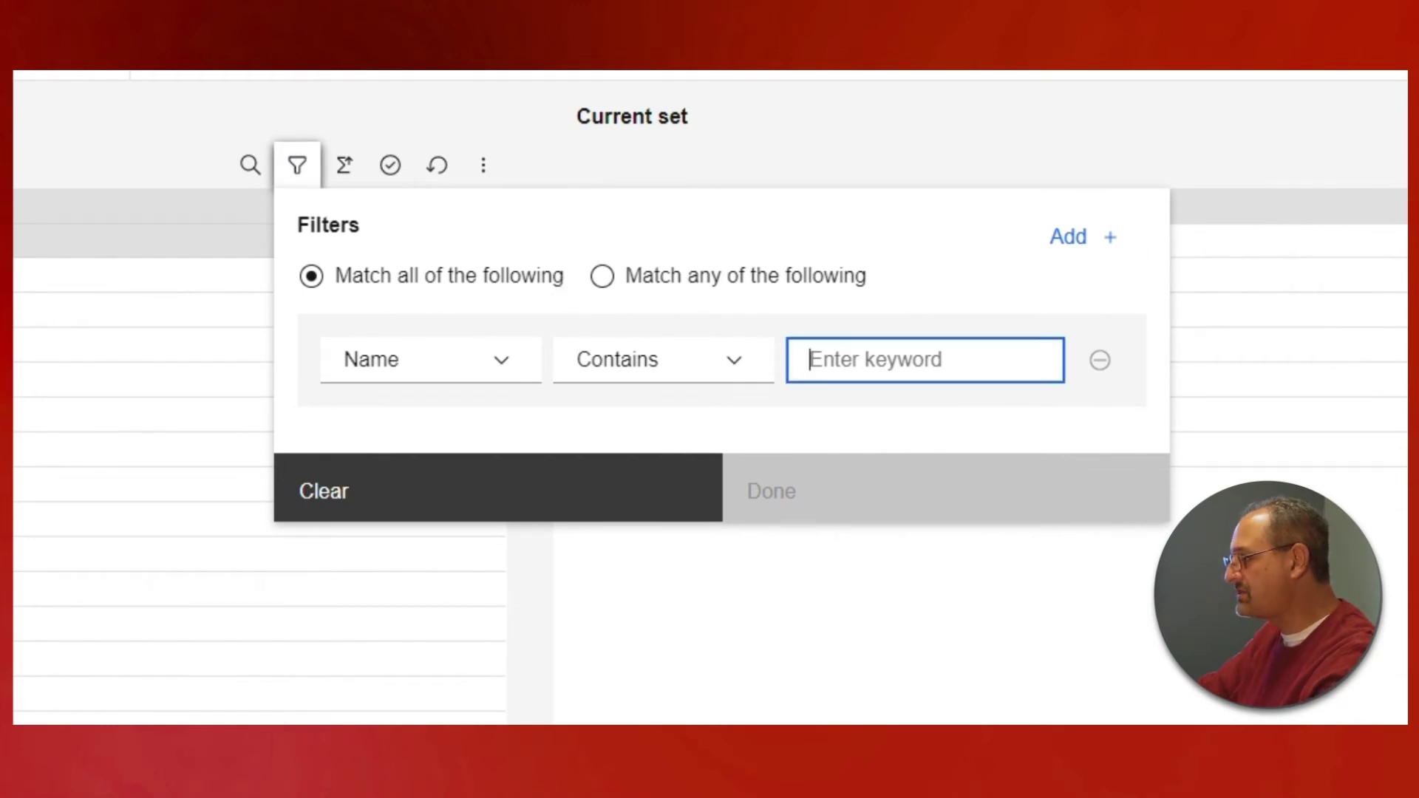
type("media")
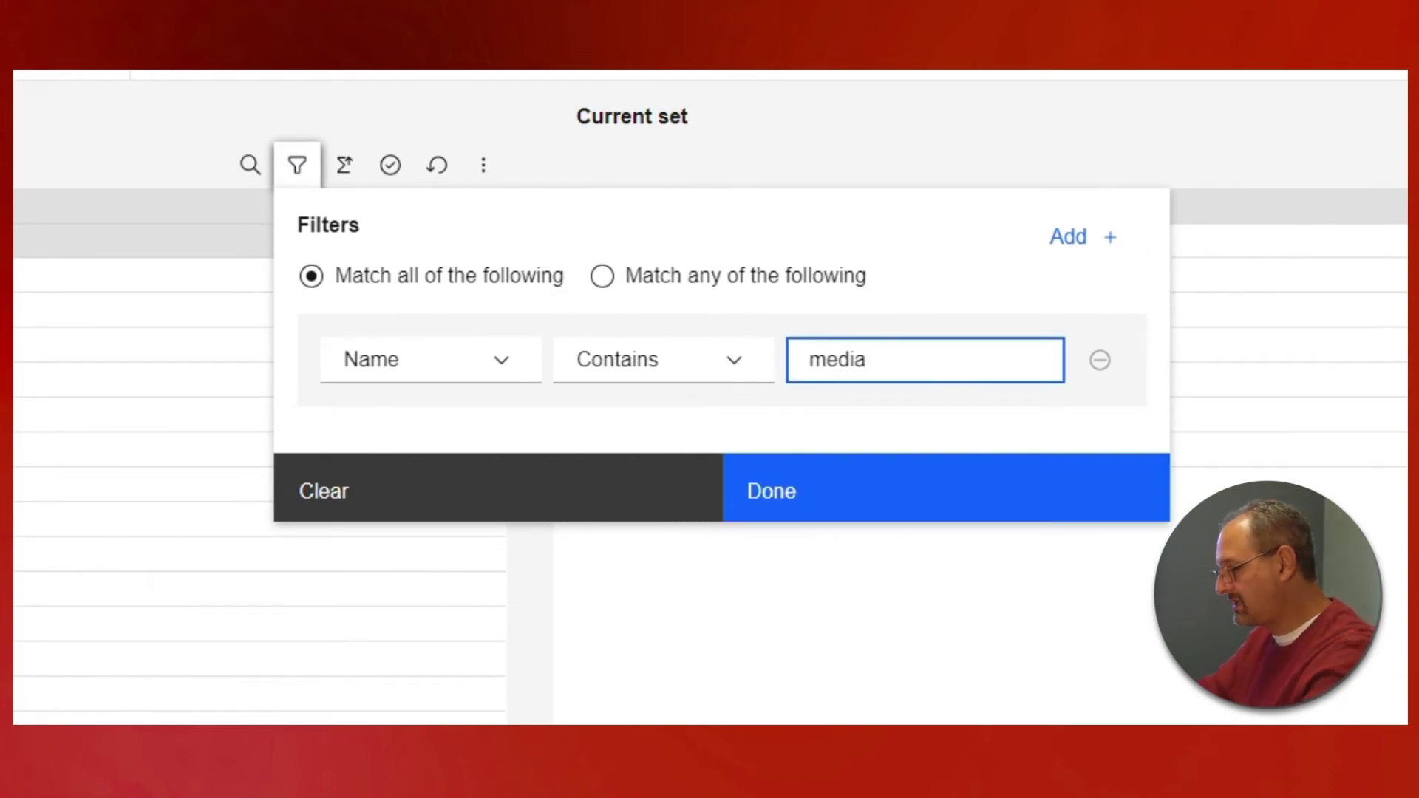
left_click(850, 488)
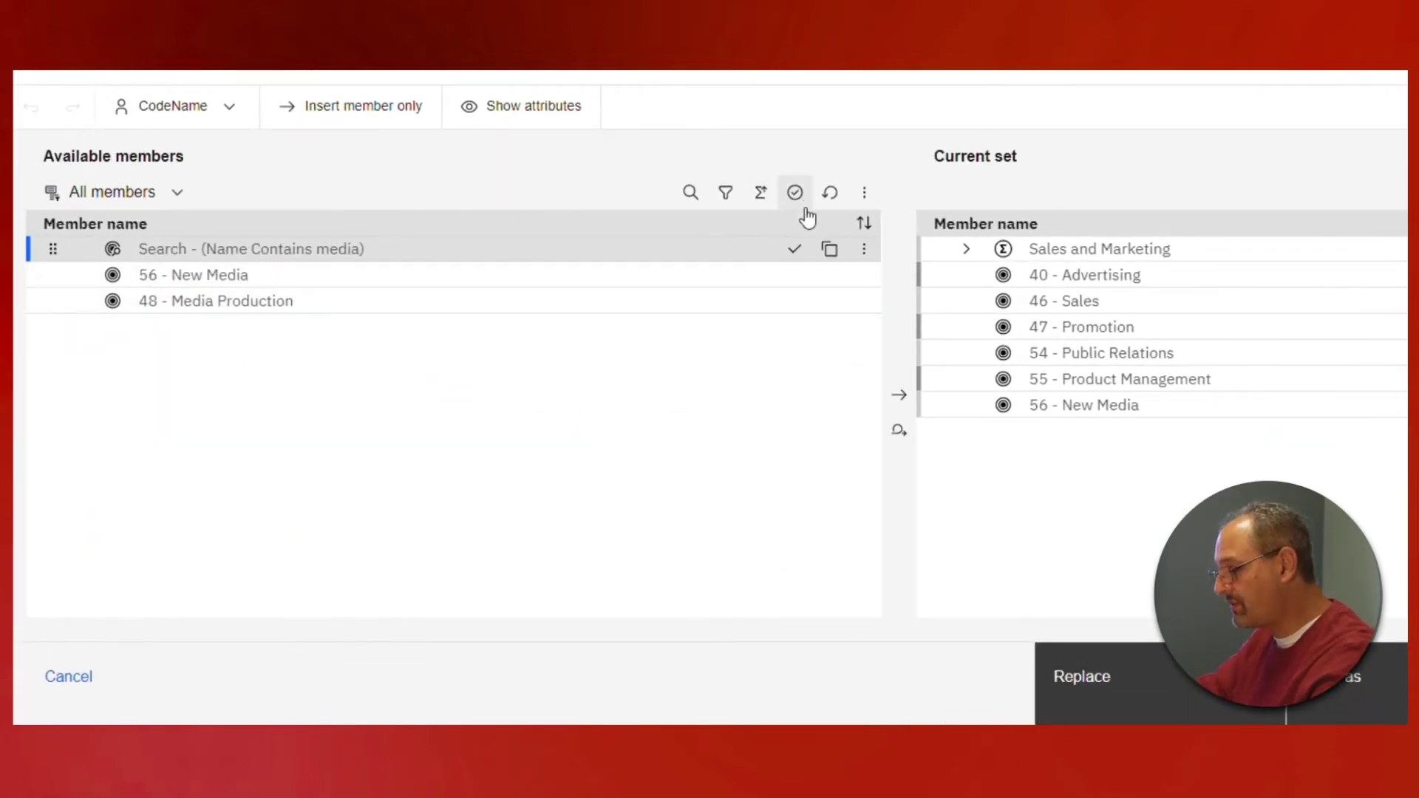
left_click(726, 192)
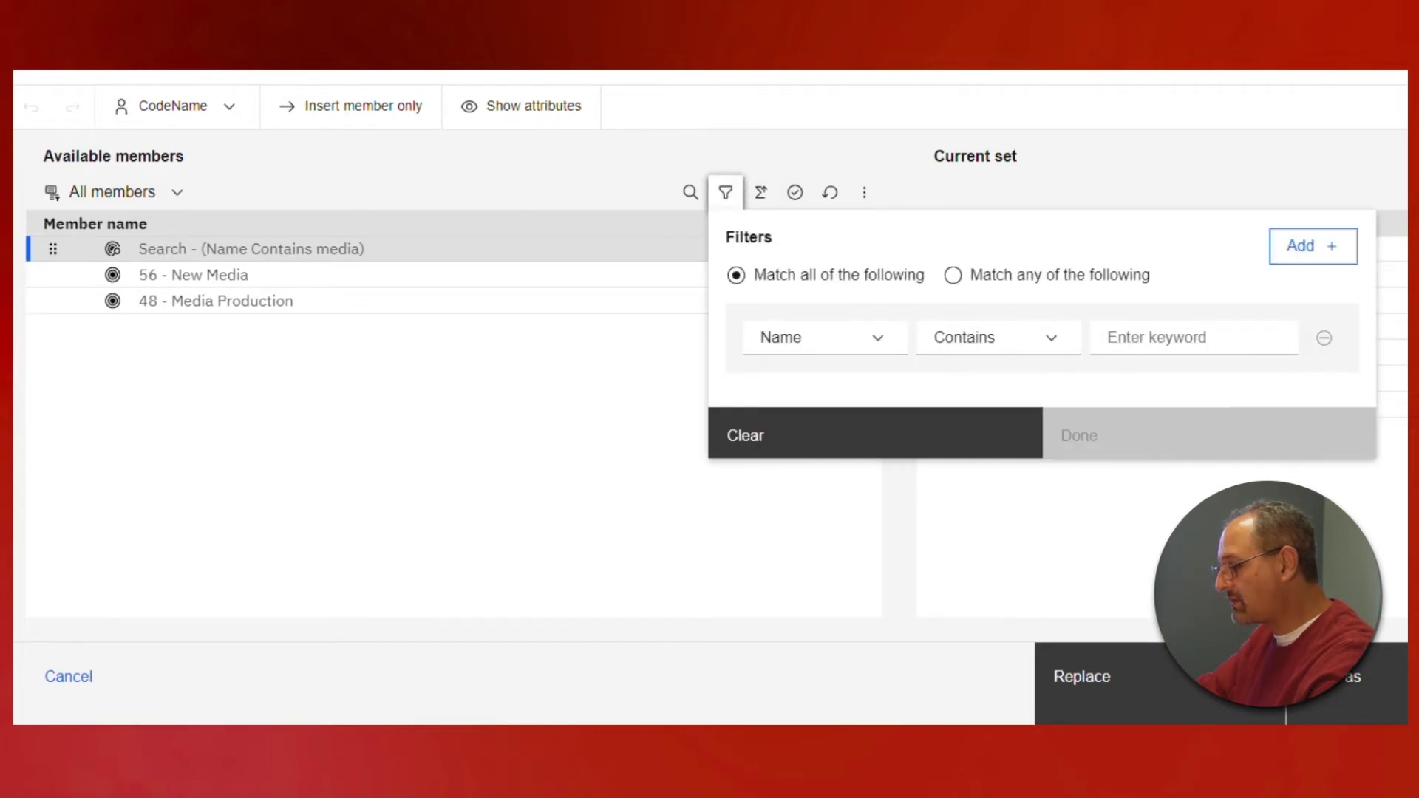
left_click(1194, 337)
type("new")
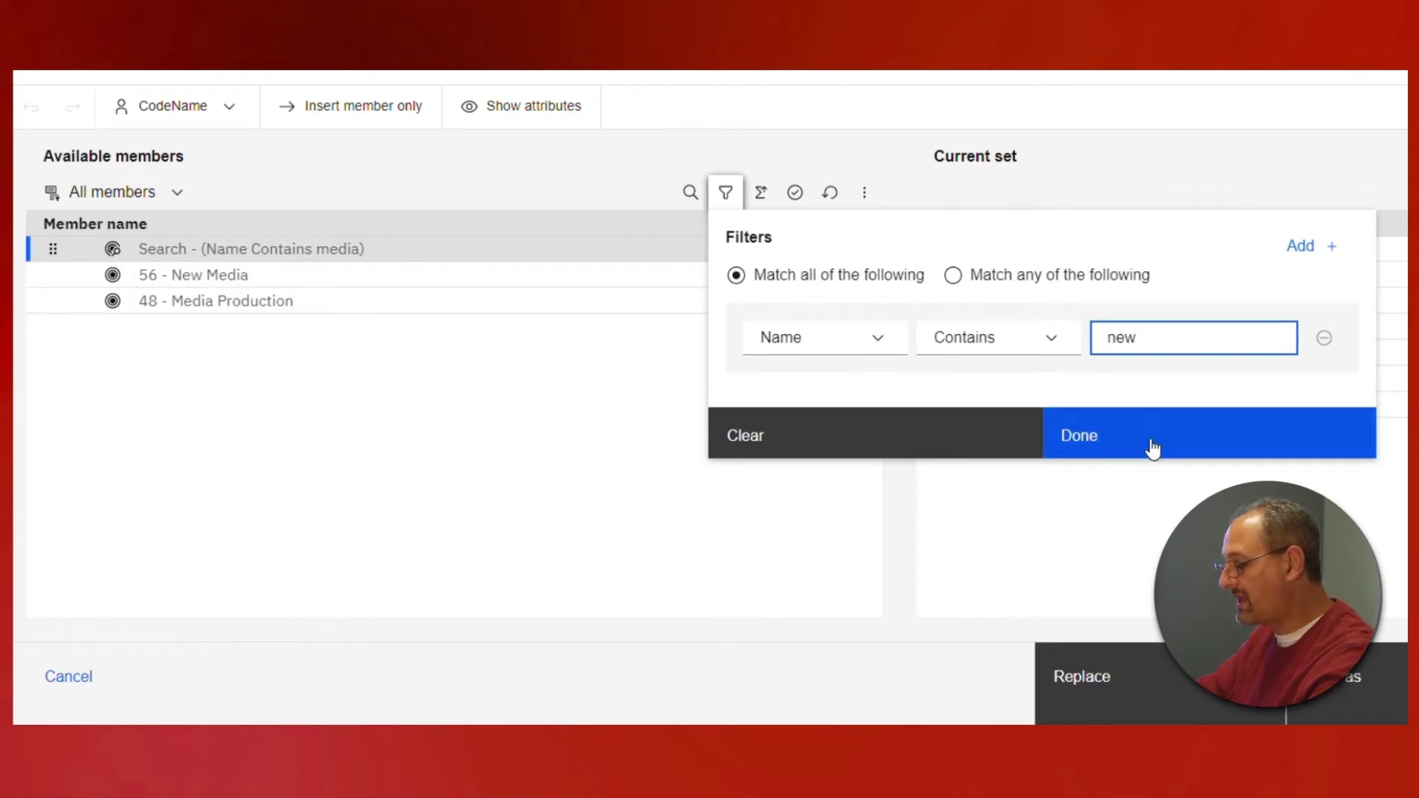
left_click(1149, 443)
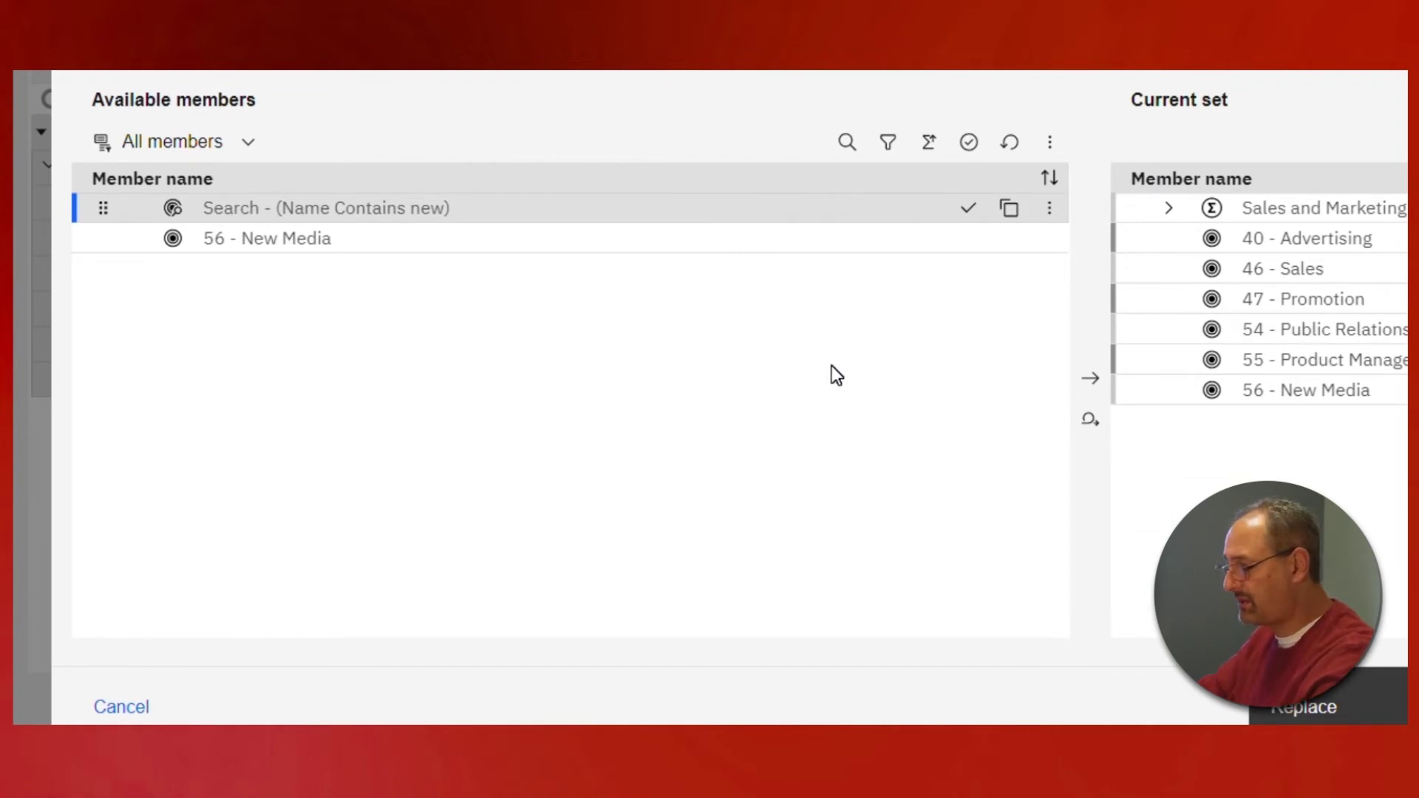
Filter by Name containing 'media' and 'new', leaving only New Media, then reset.
left_click(1011, 147)
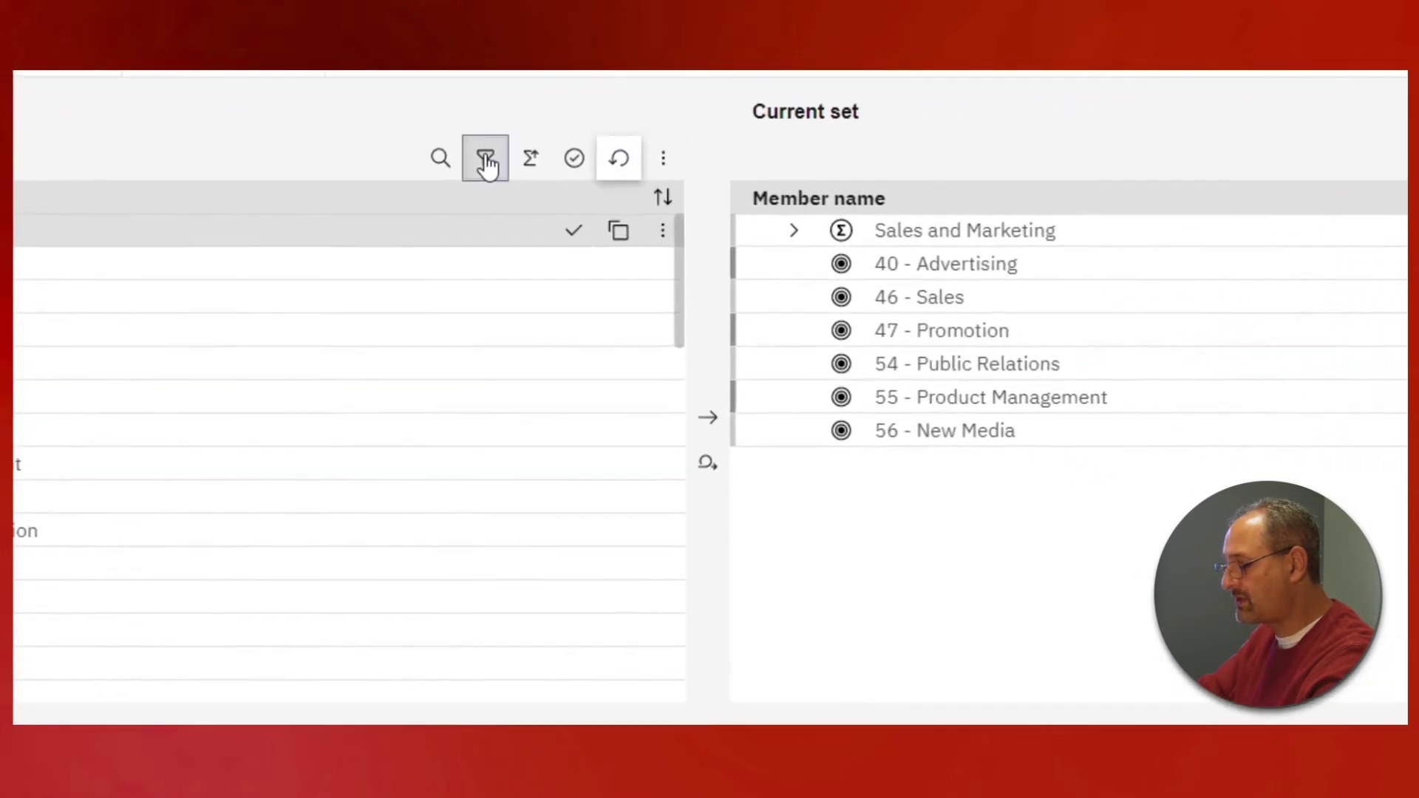
left_click(297, 166)
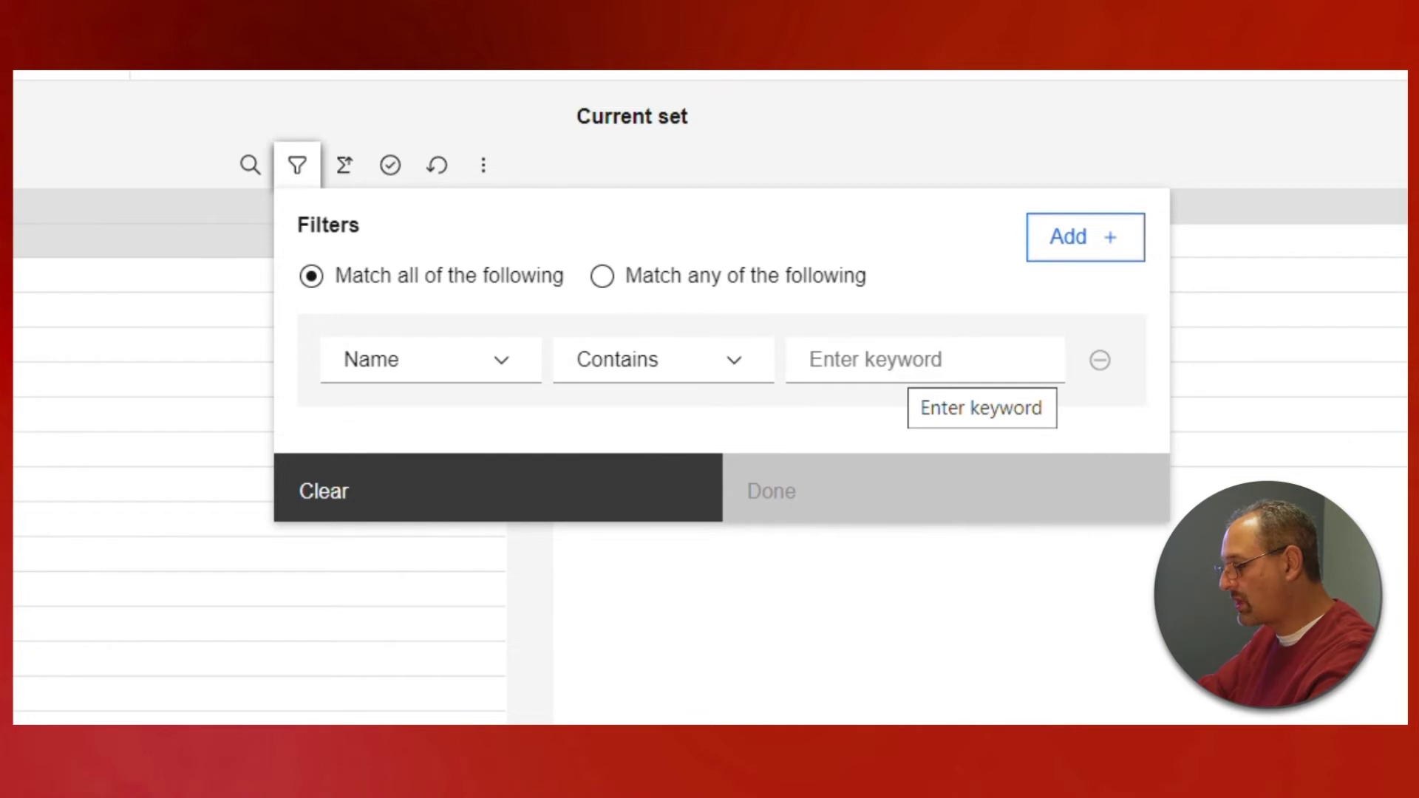
left_click(925, 360)
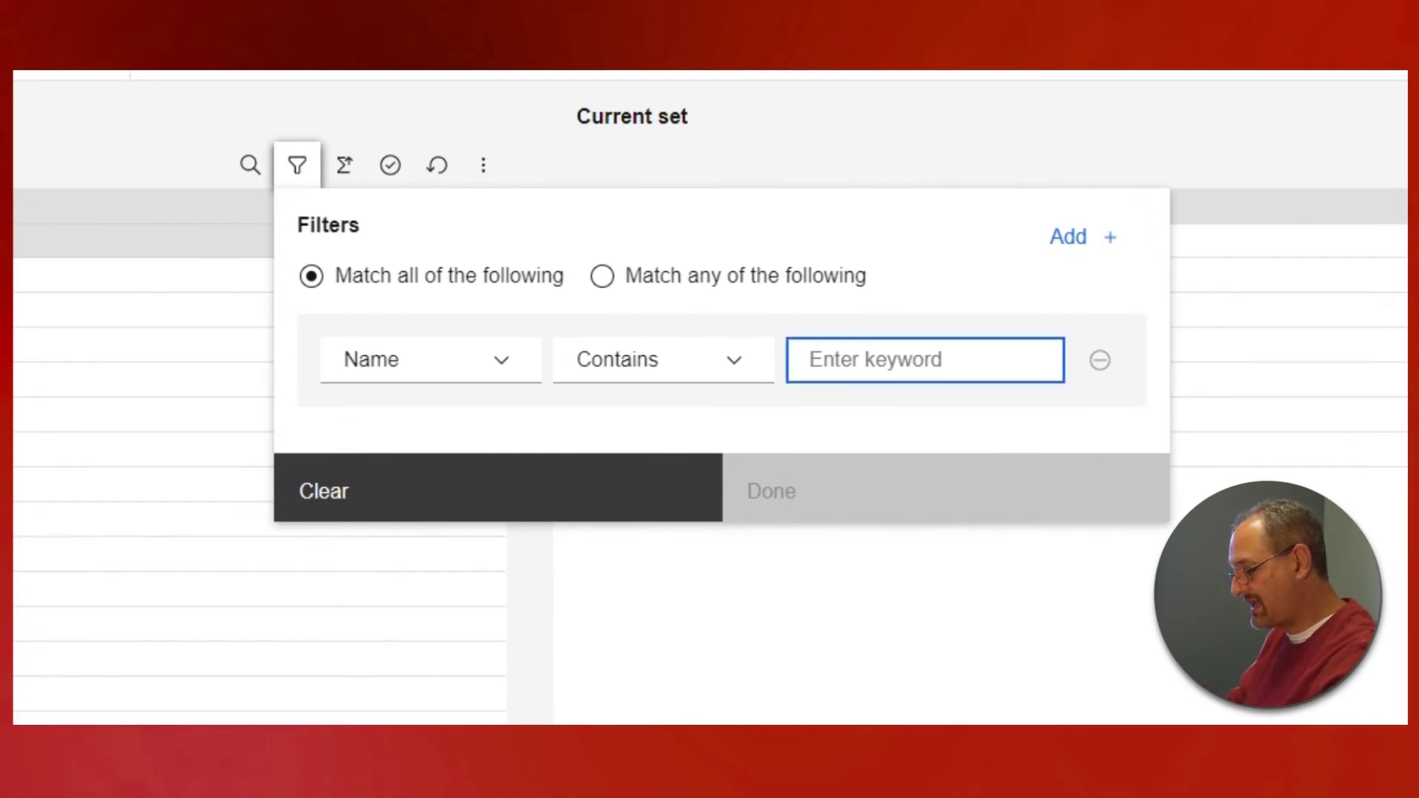
type("media")
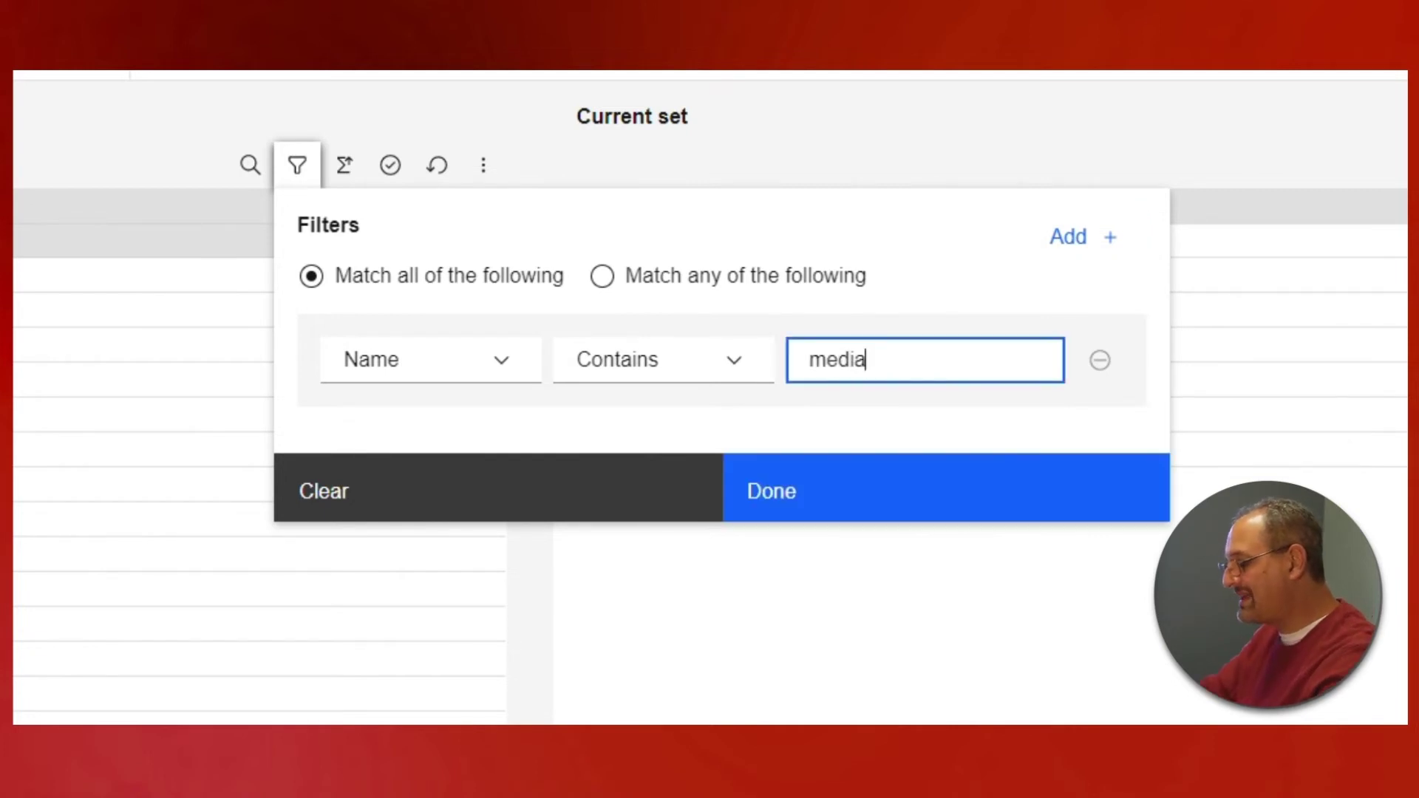
left_click(1071, 253)
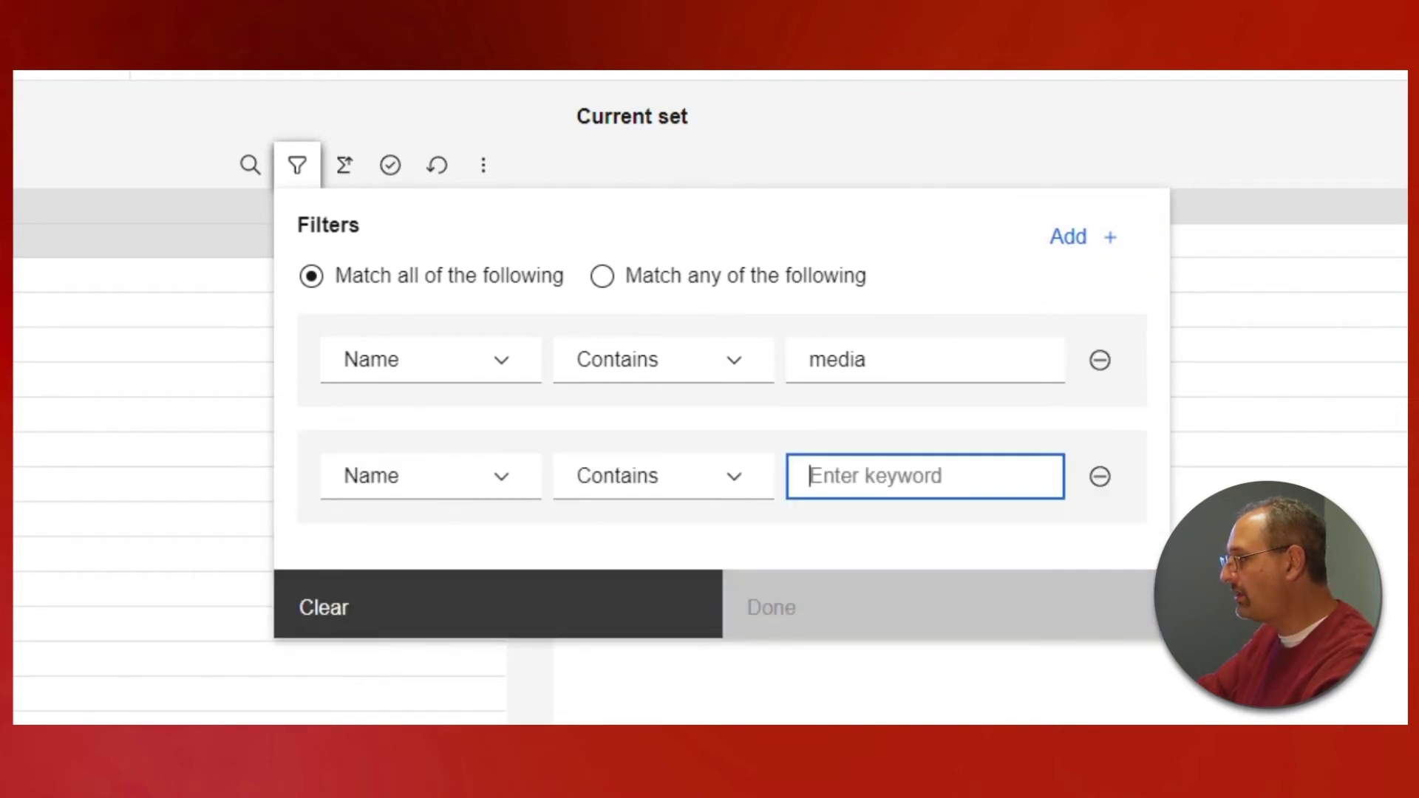
type("new")
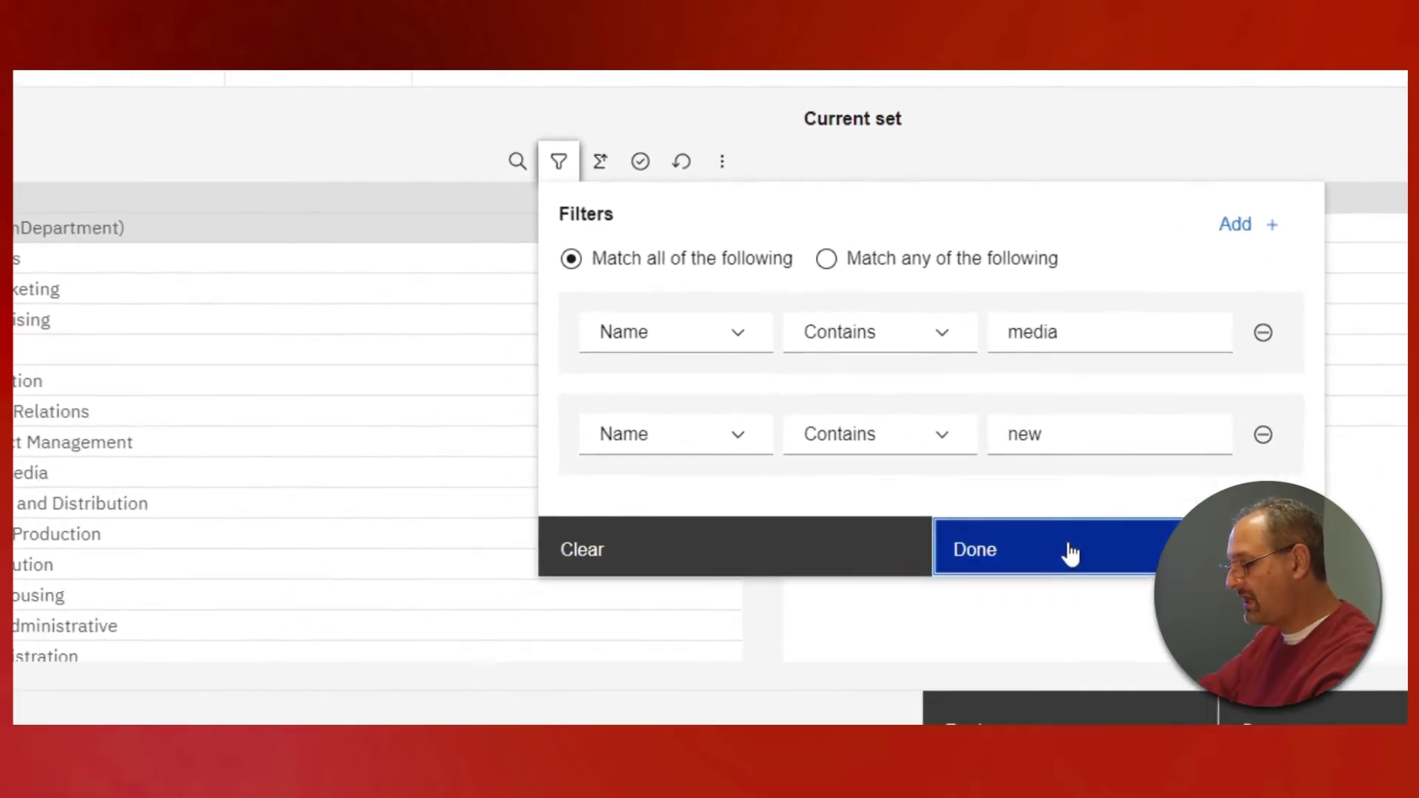
left_click(1070, 554)
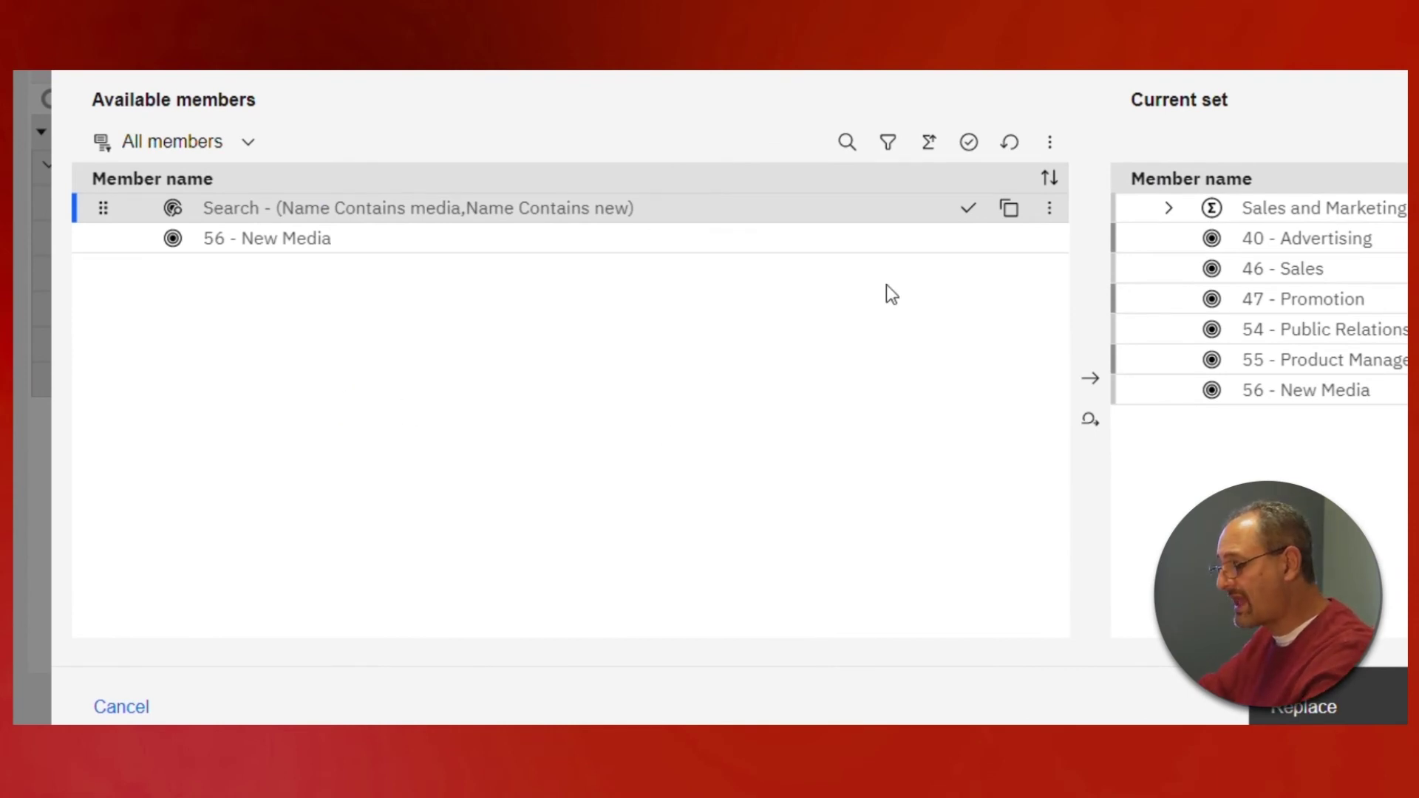
left_click(1010, 141)
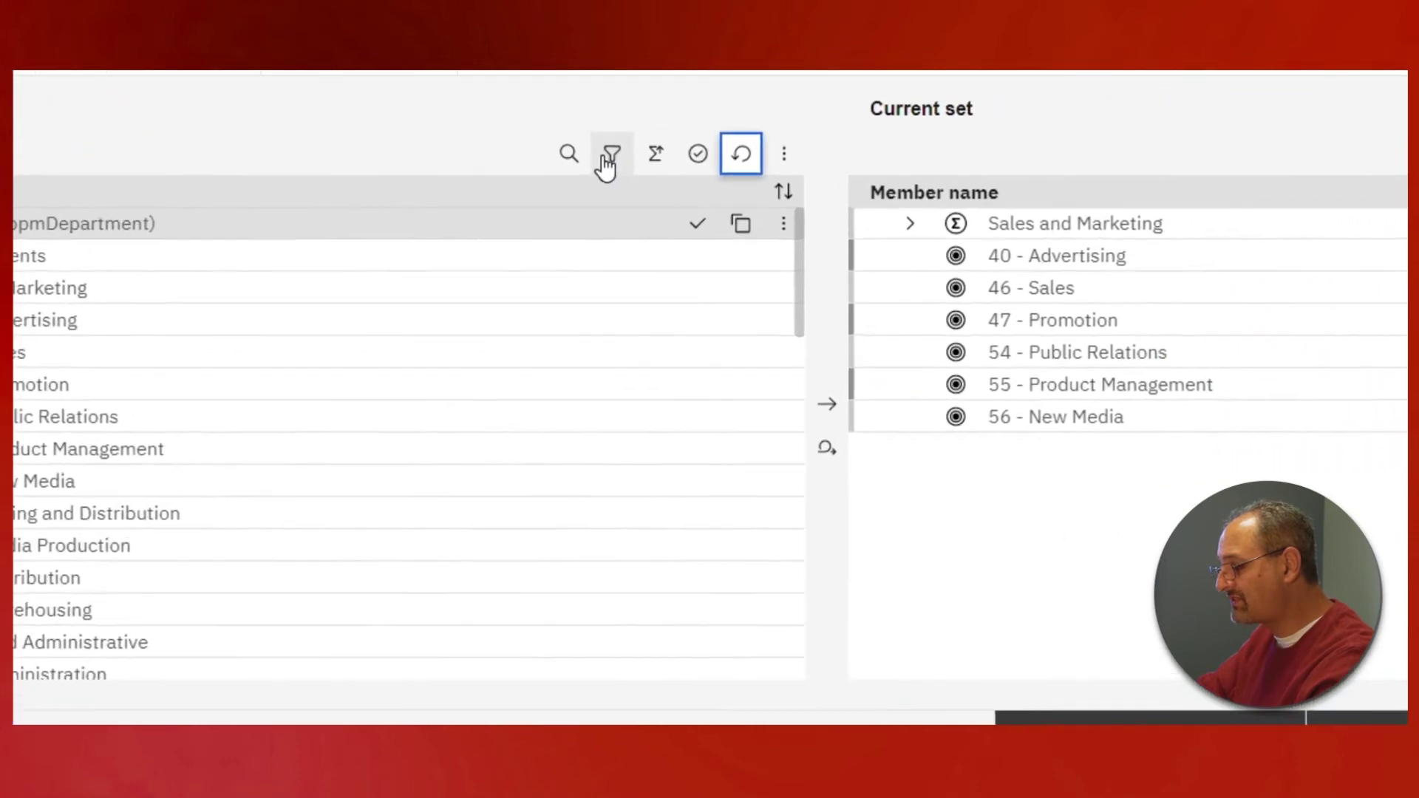
Set up two unapplied Name Contains conditions, 'media' and 'new'.
left_click(887, 141)
left_click(865, 360)
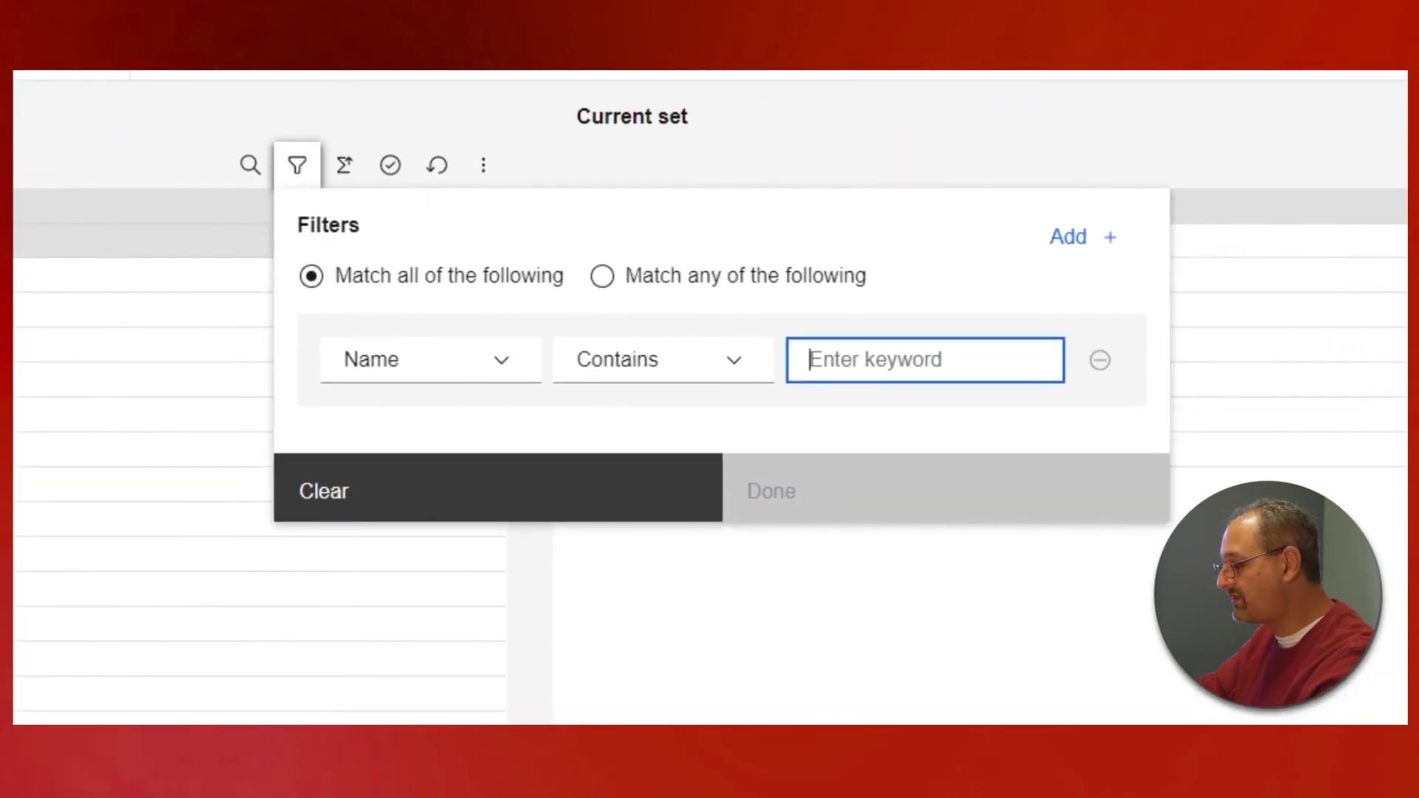
type("media")
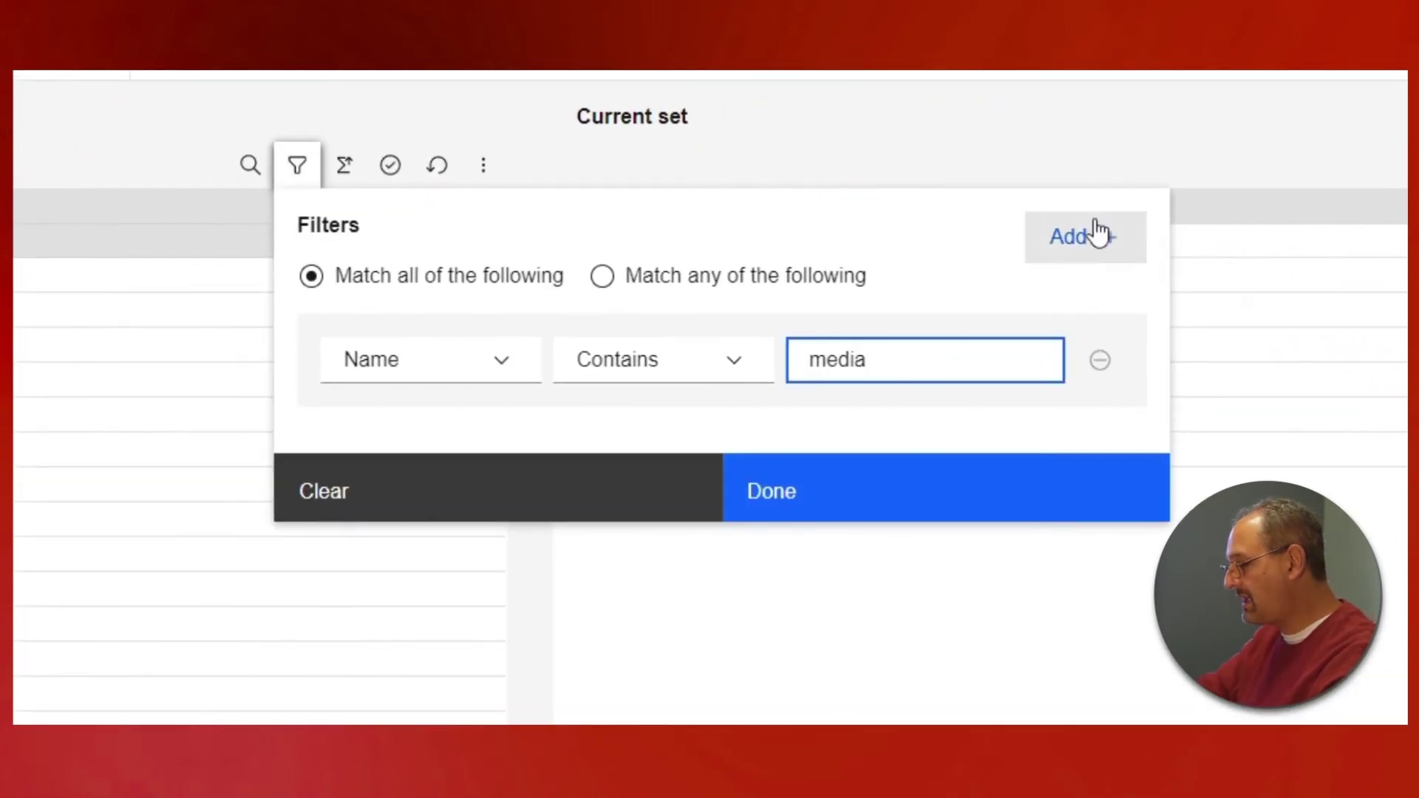
left_click(1072, 238)
left_click(865, 475)
type("n")
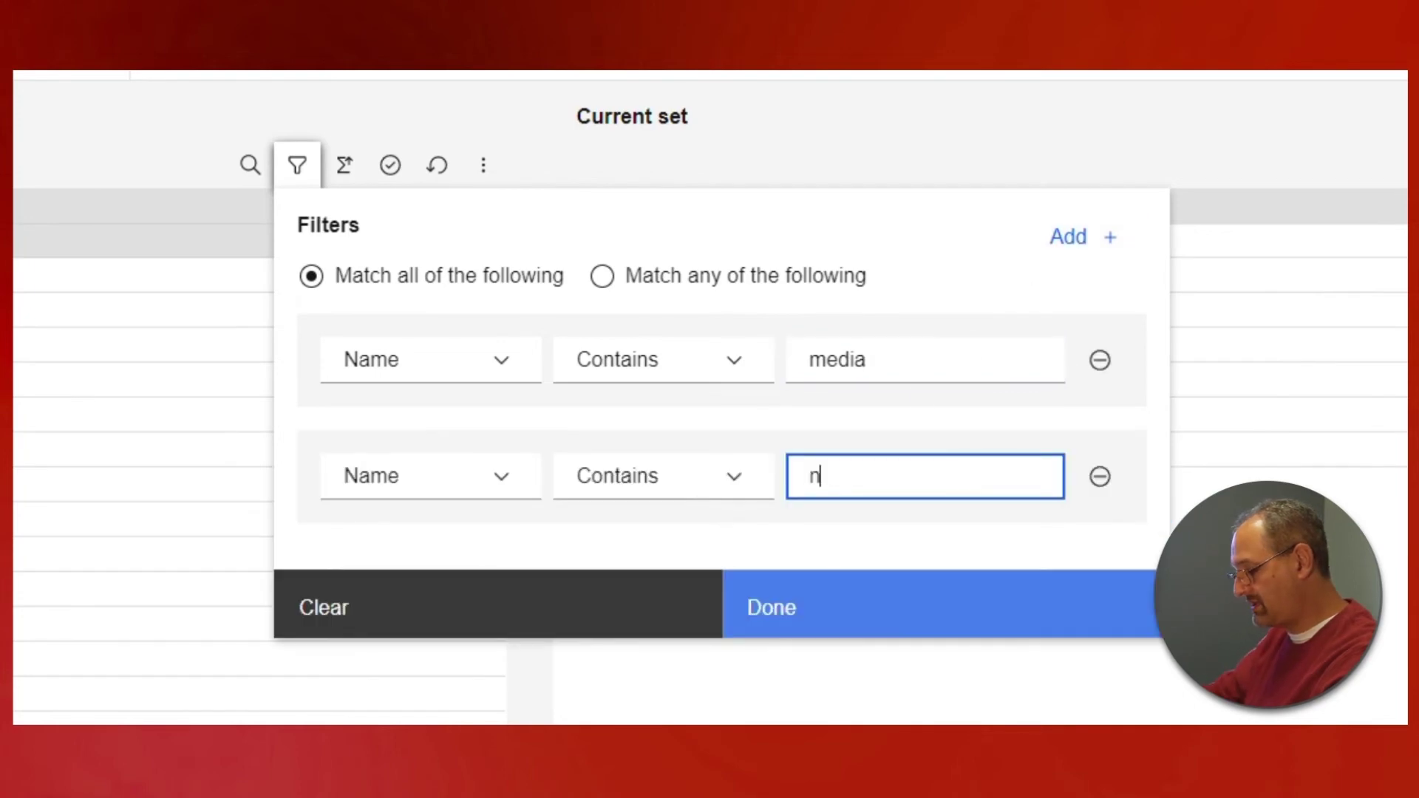
type("ew")
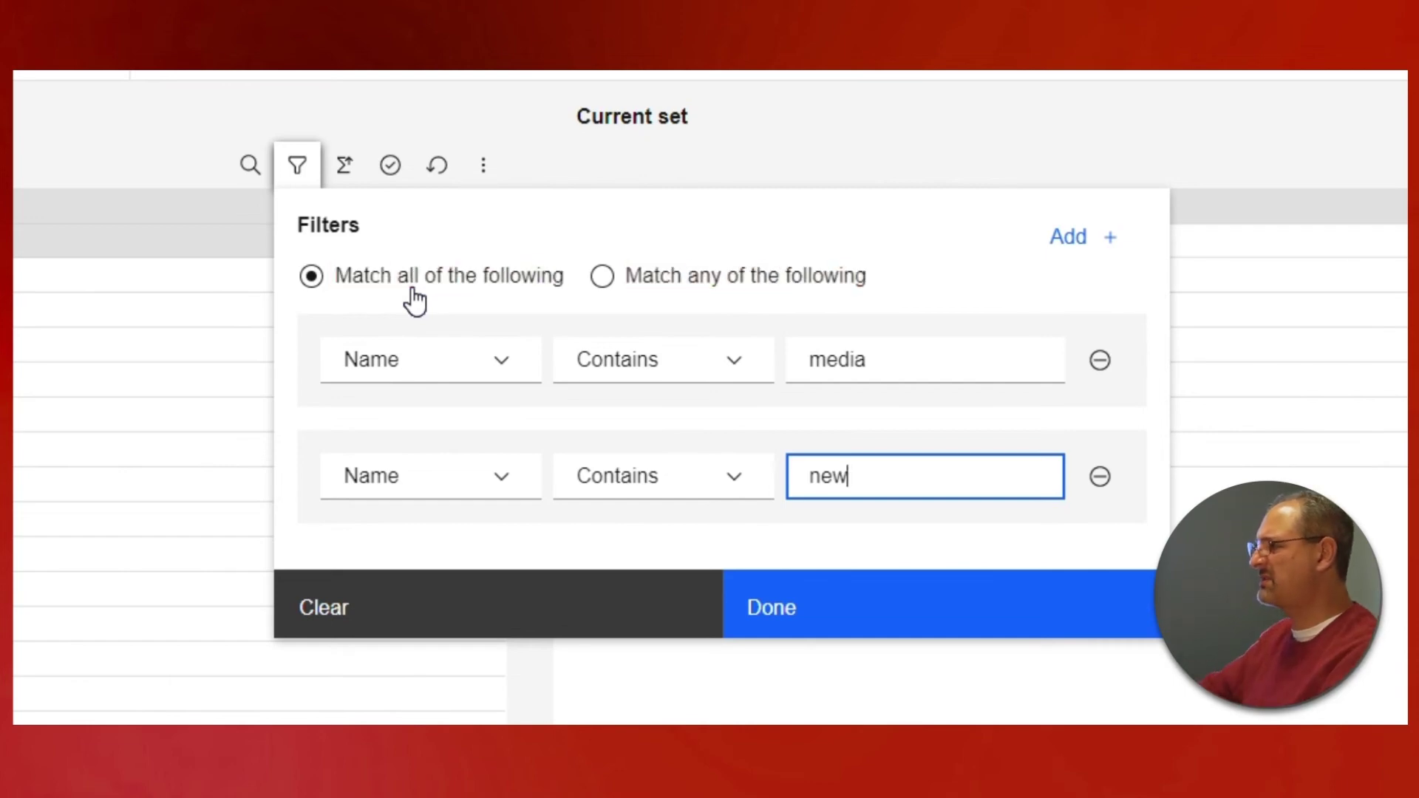
Switch to Match any, change the second keyword to 'adv', and apply.
left_click(607, 289)
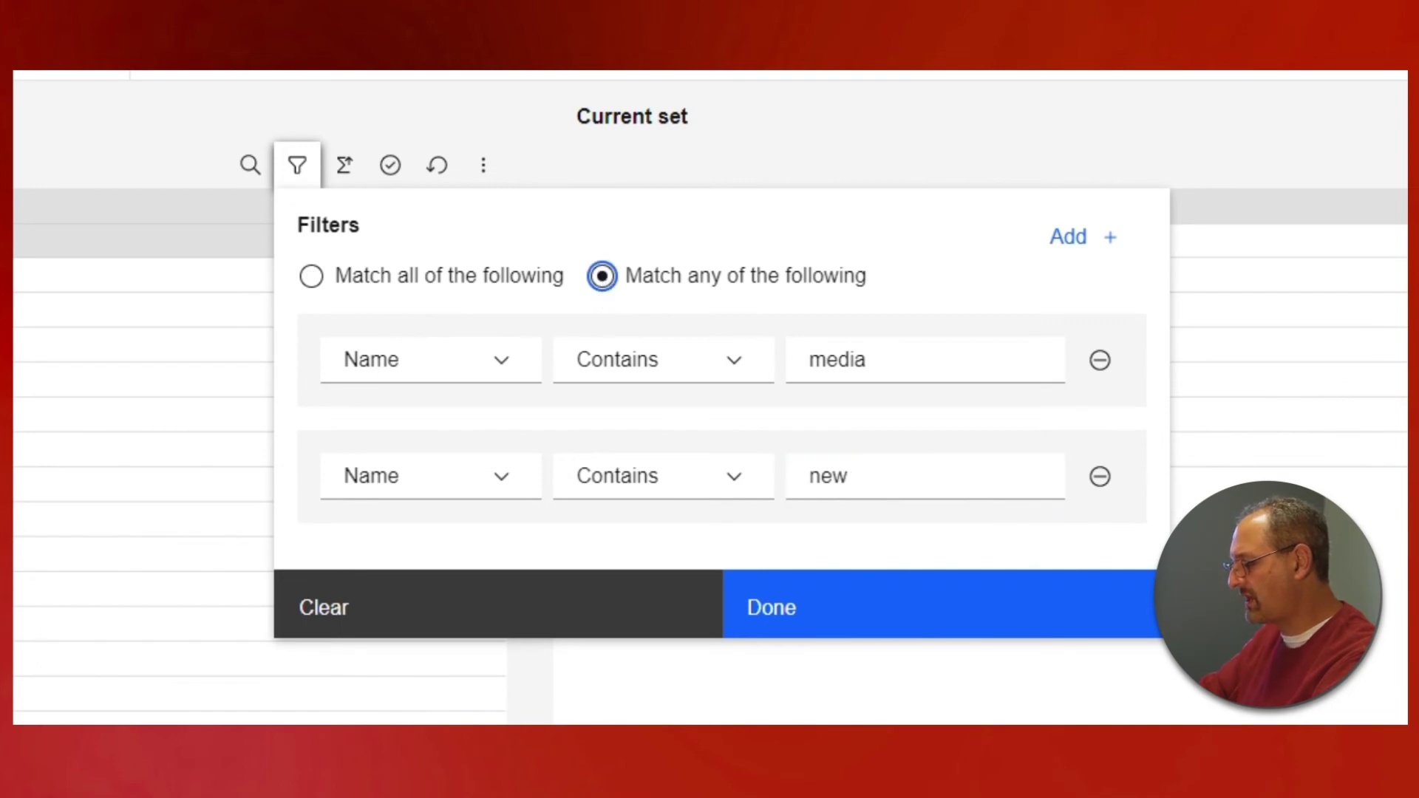
left_click(821, 476)
double_click(820, 476)
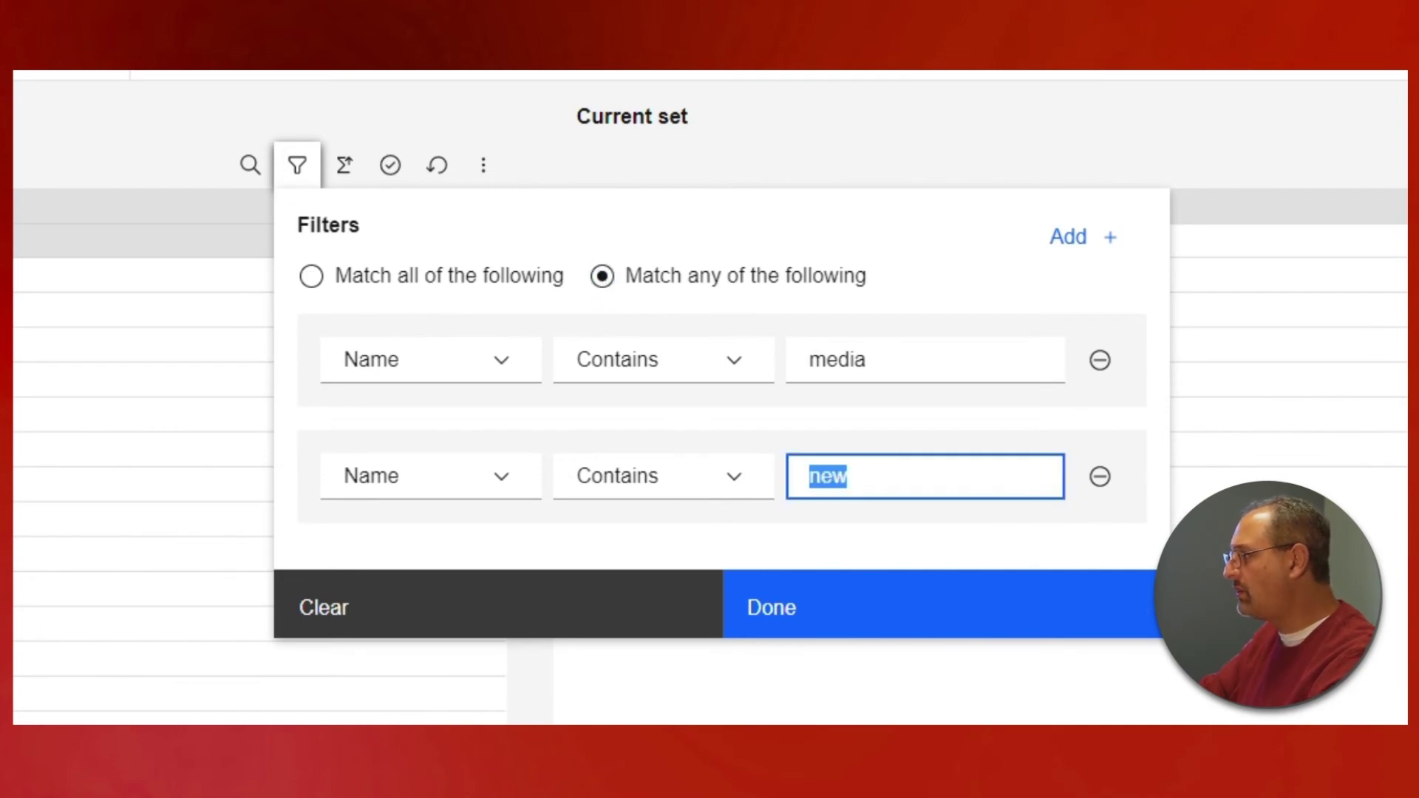
type("adv")
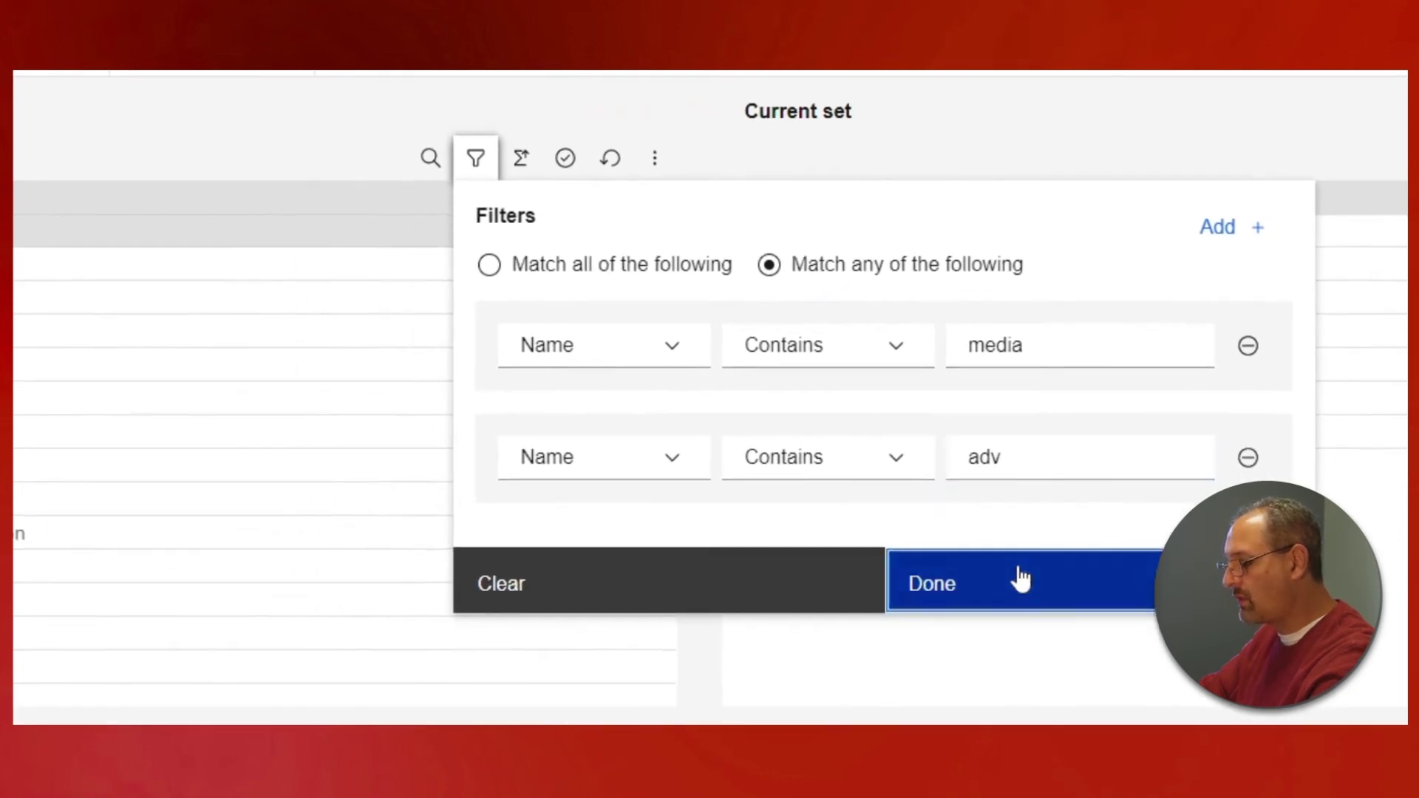
left_click(865, 605)
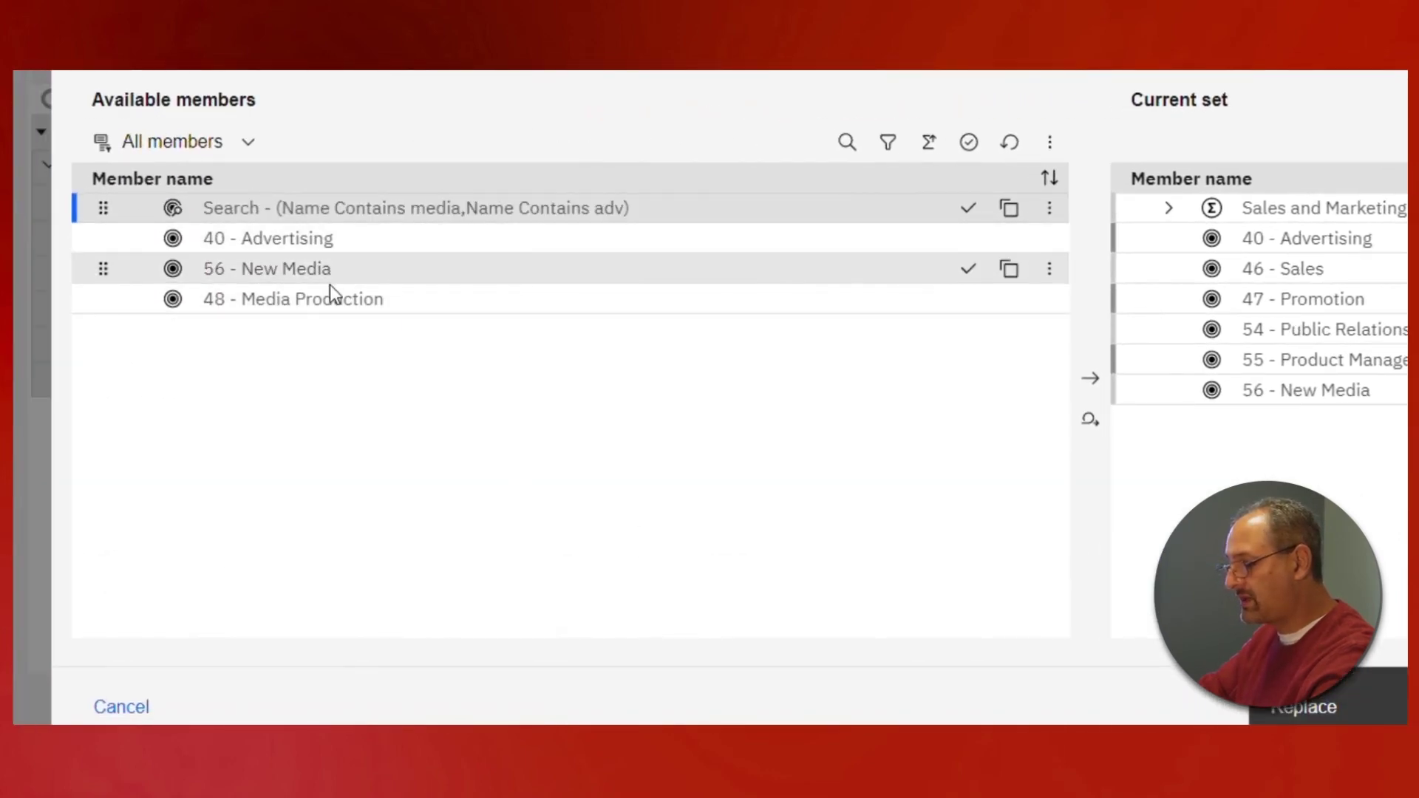